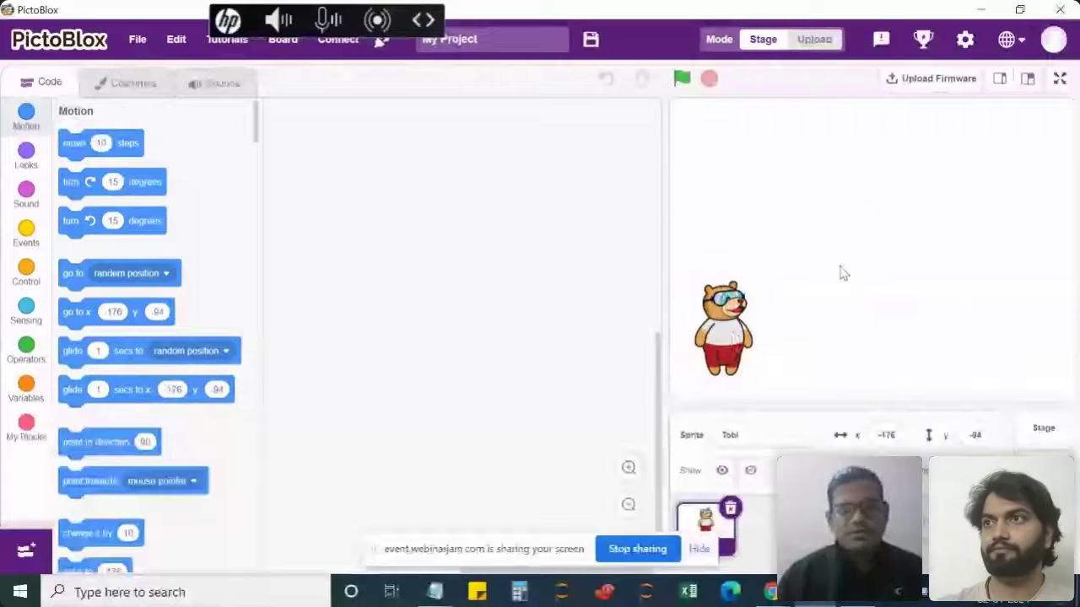
Sign out from the profile avatar, confirm with Yes, and open the Sign In form.
left_click(1050, 53)
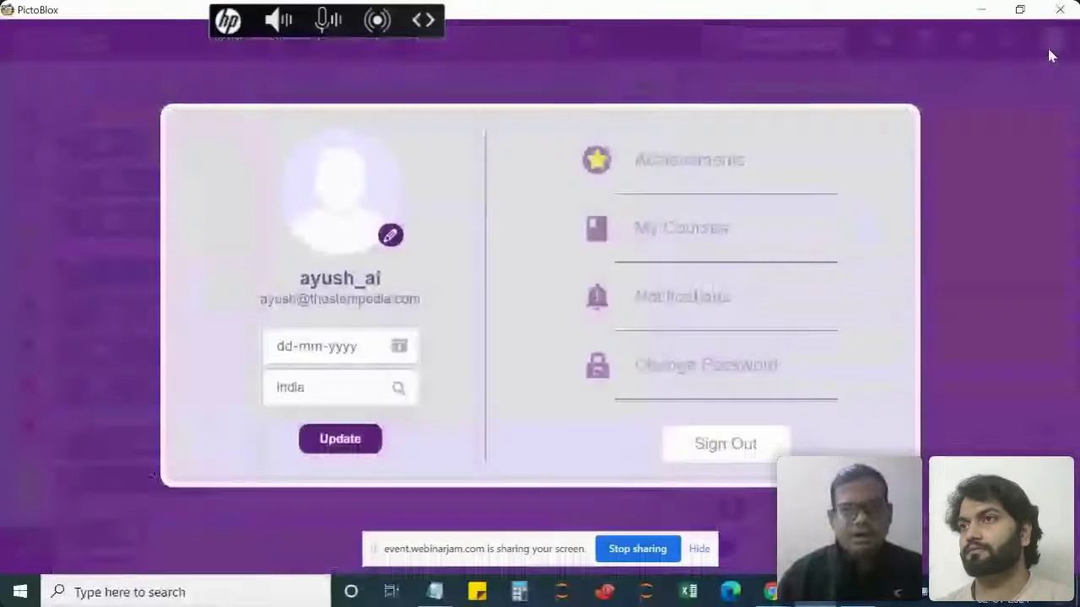
left_click(699, 454)
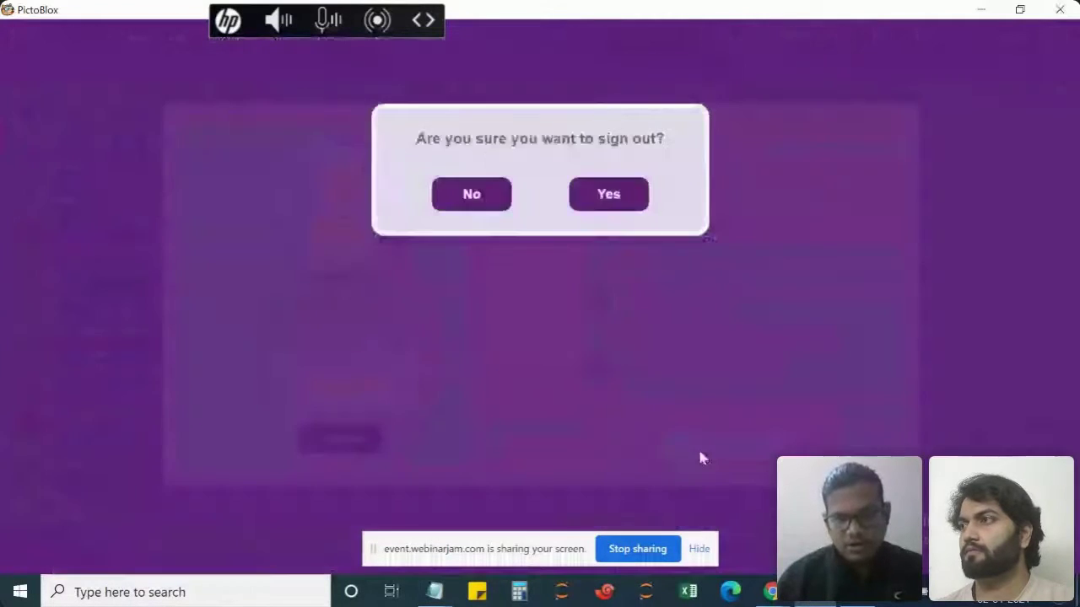
left_click(607, 196)
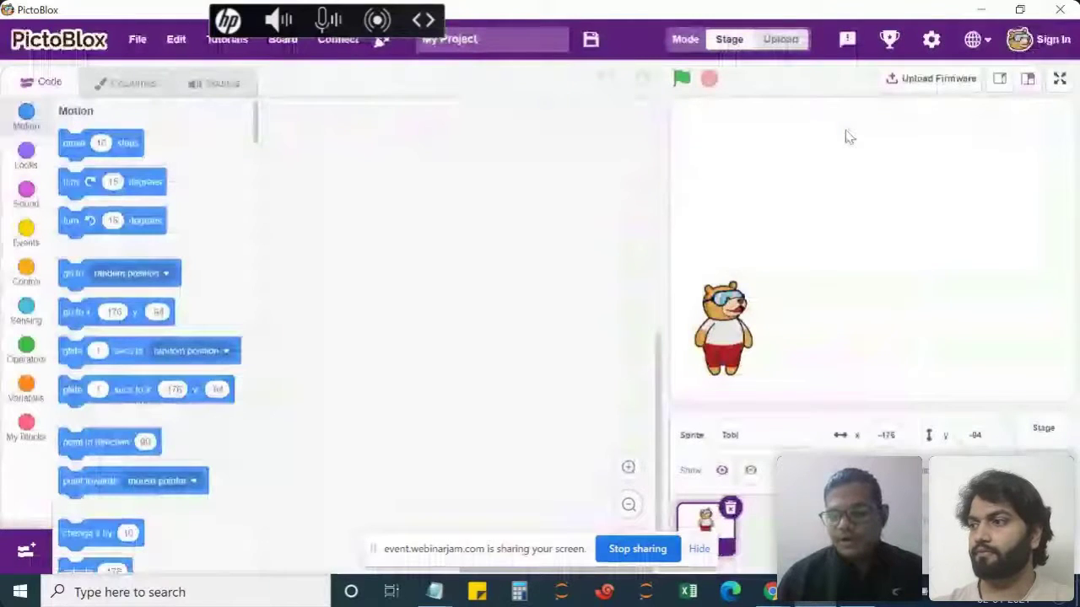
left_click(1022, 44)
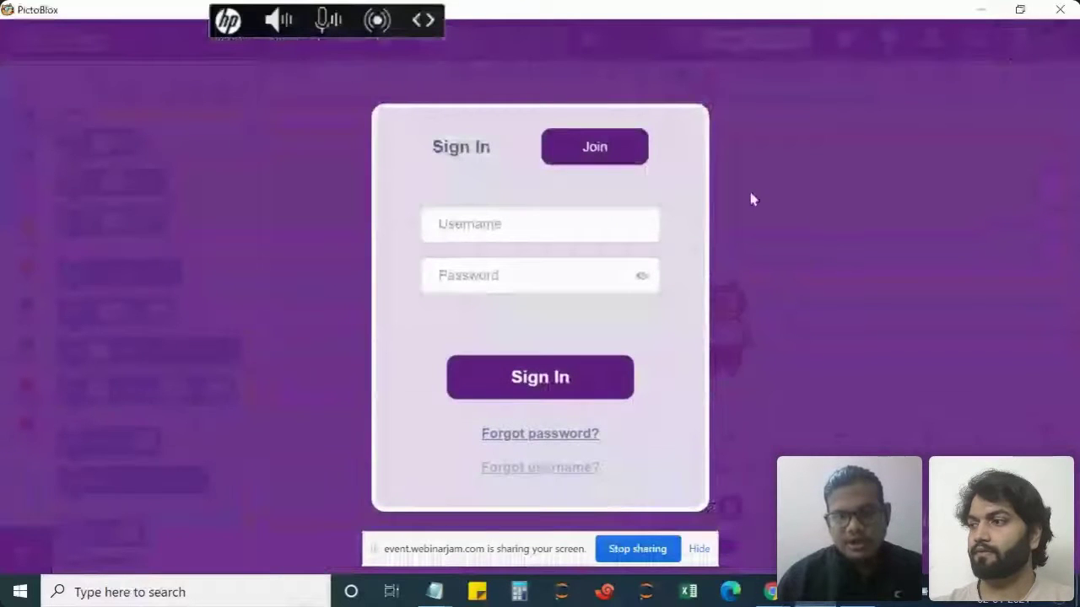
Choose Join, dismiss the under-16 guardian consent prompt, then confirm being over 16.
left_click(604, 155)
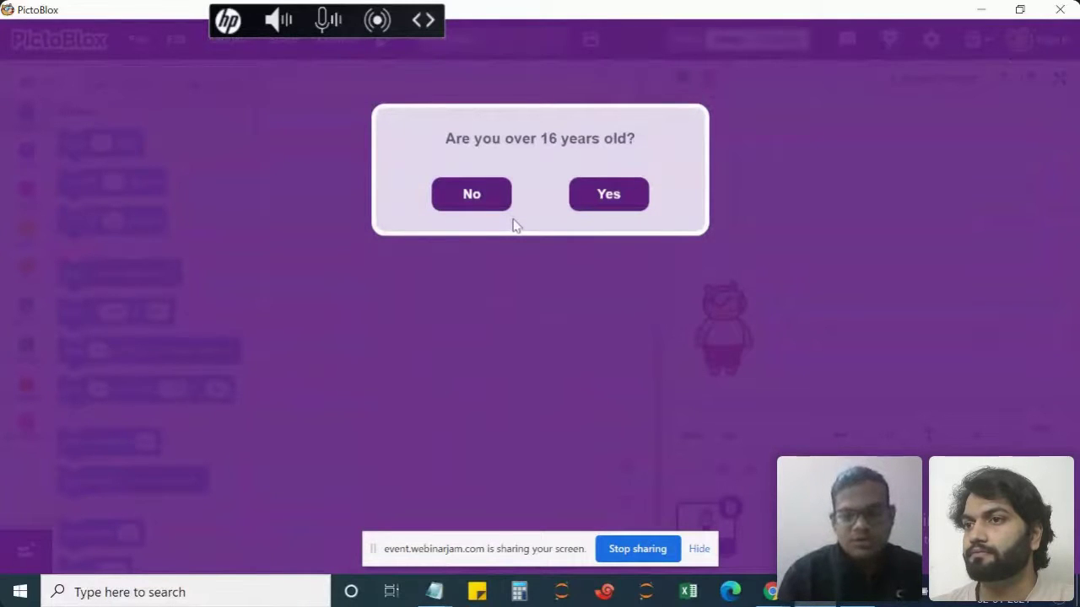
left_click(489, 202)
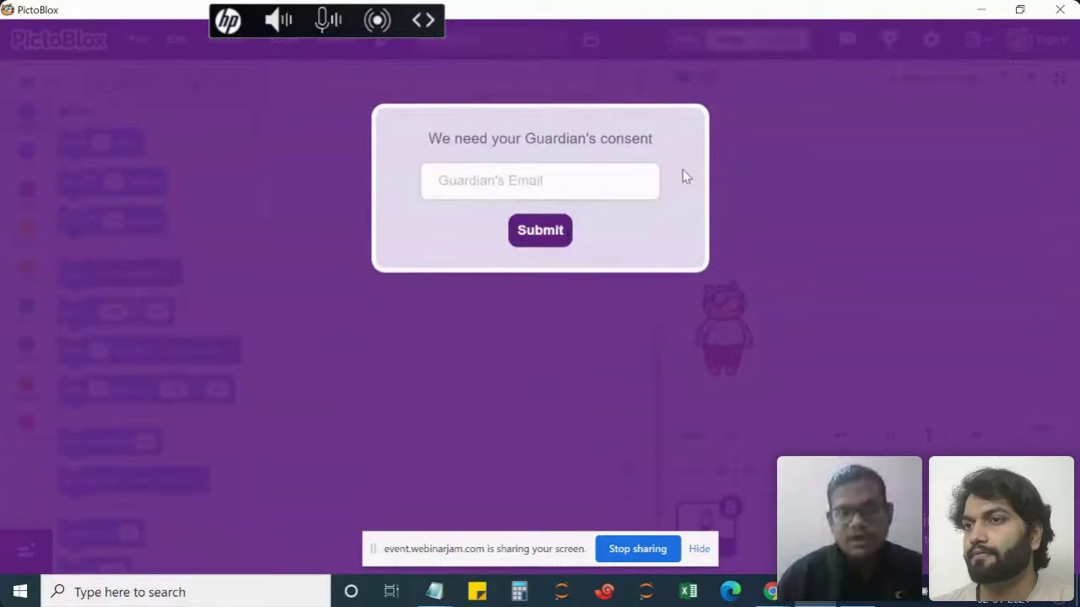
left_click(748, 161)
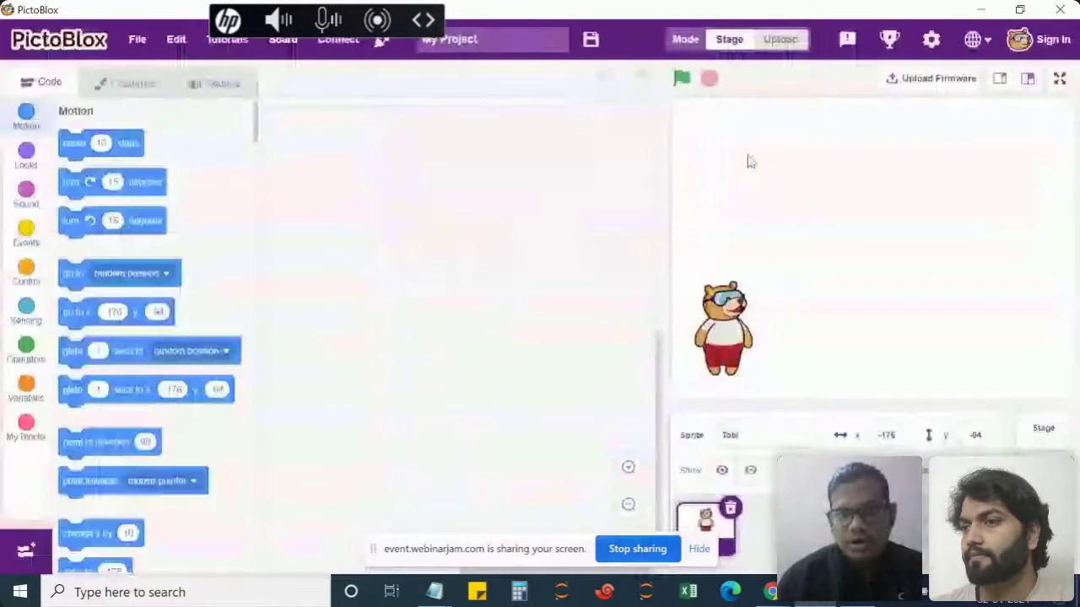
left_click(601, 194)
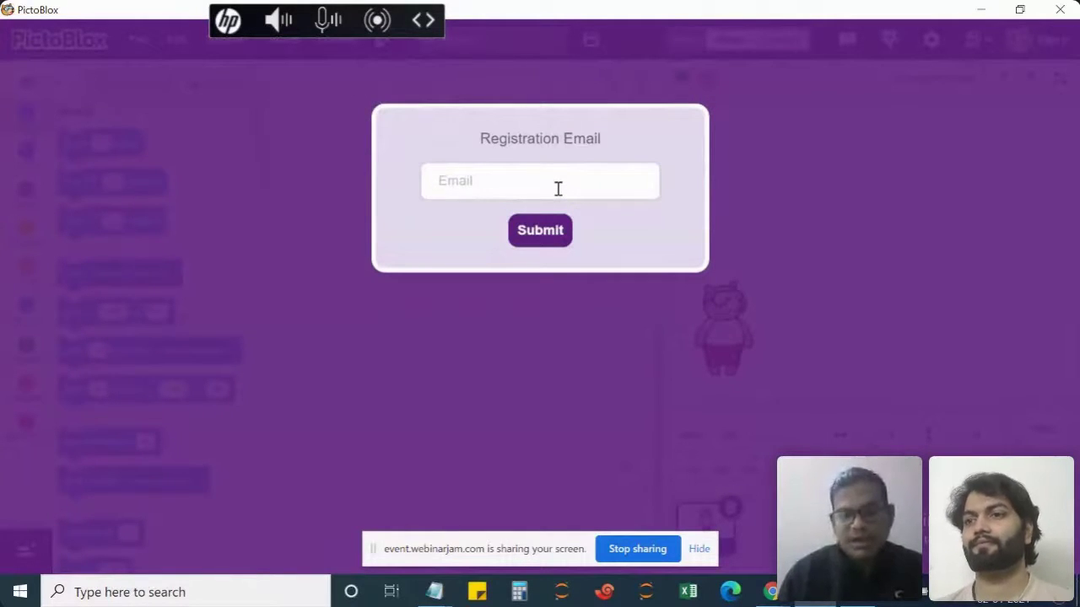
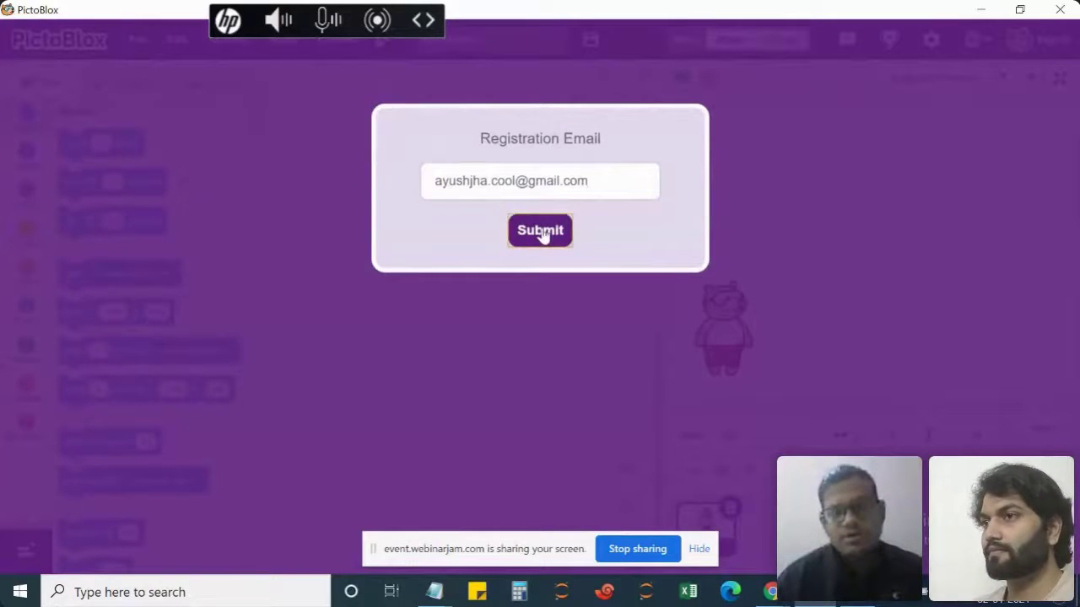
Enter the registration email address and submit it to trigger the verification email.
left_click(540, 230)
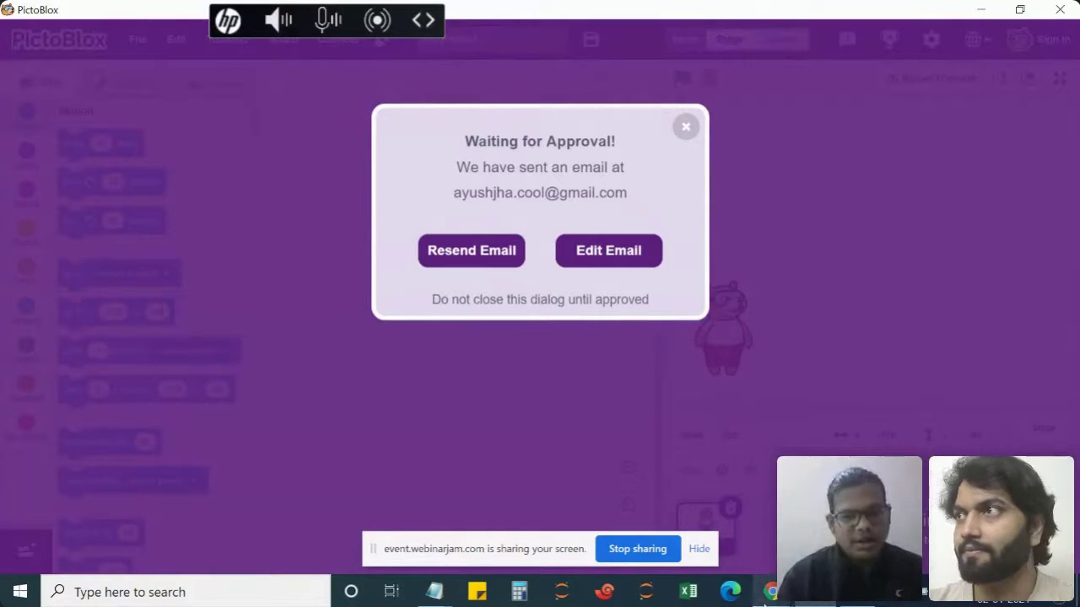
mouse_move(774, 593)
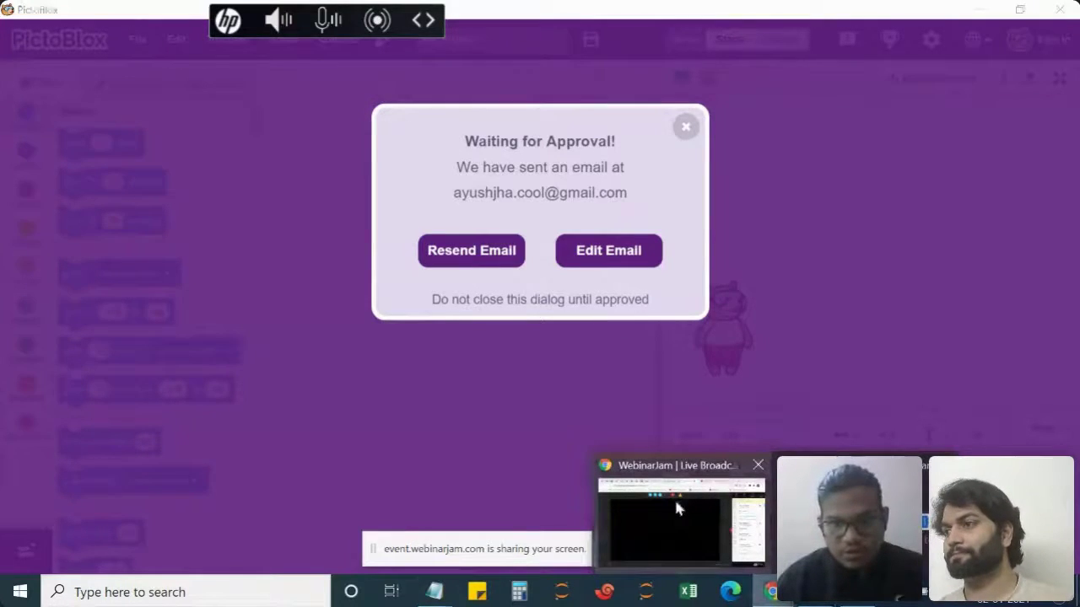
mouse_move(676, 506)
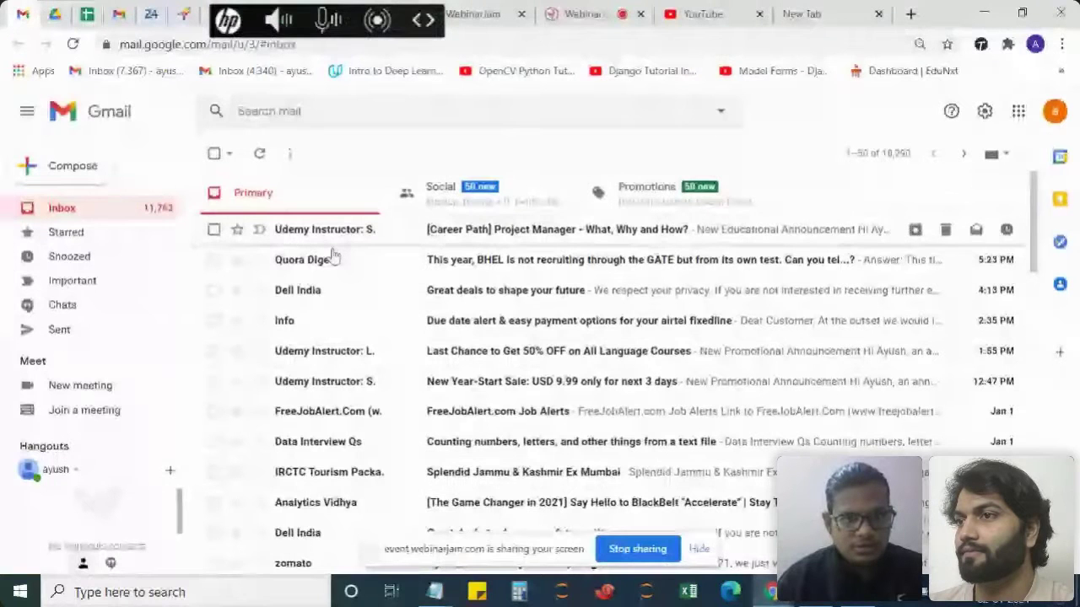
Open the 'Nearly there! Please activate your PictoBlox account' email and click Activate Account.
left_click(1055, 112)
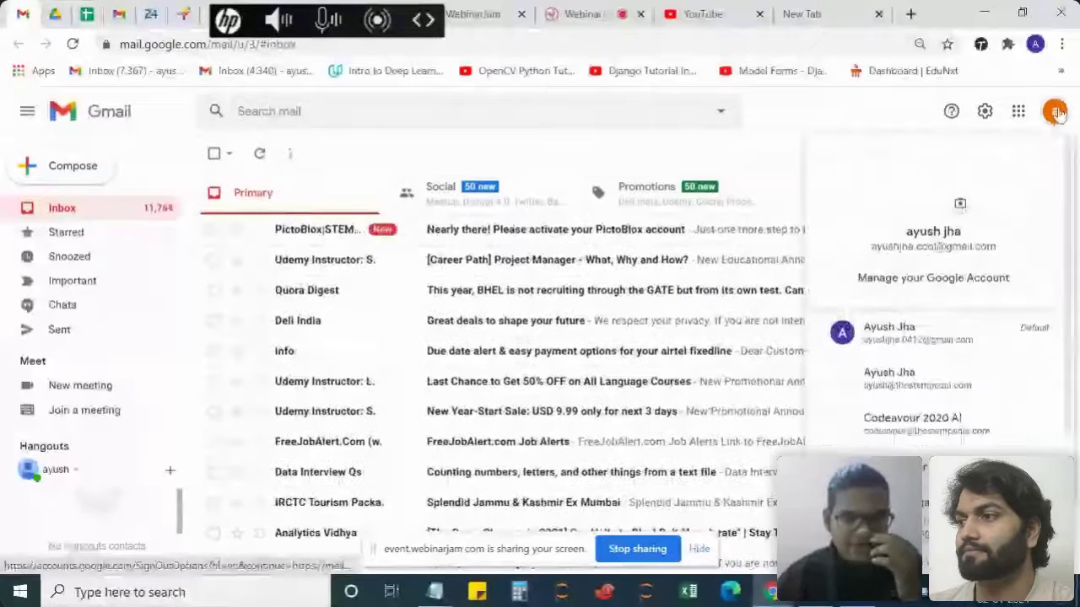
left_click(489, 196)
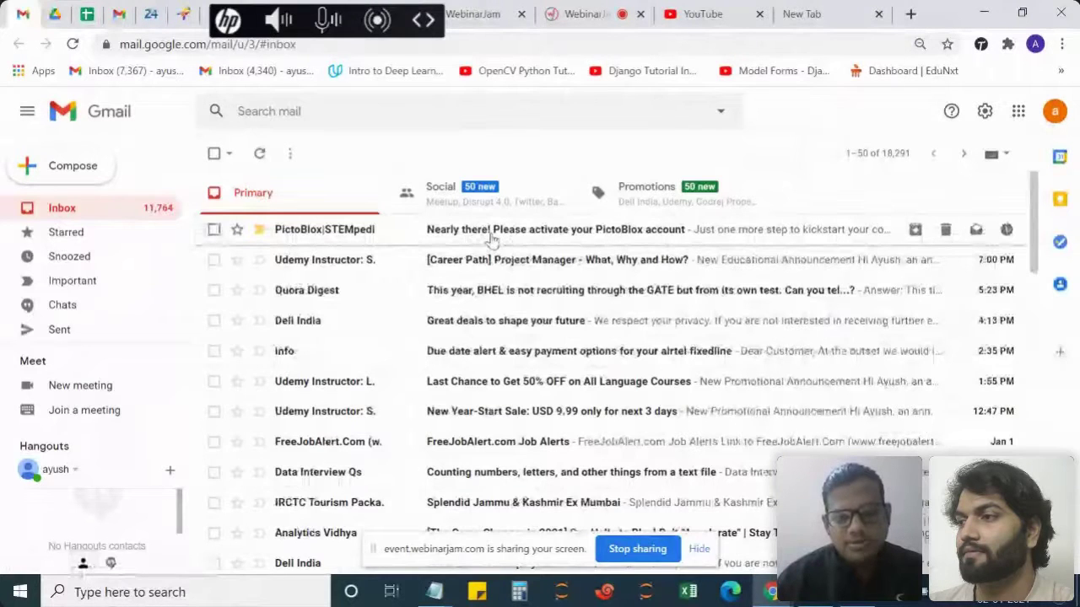
left_click(492, 240)
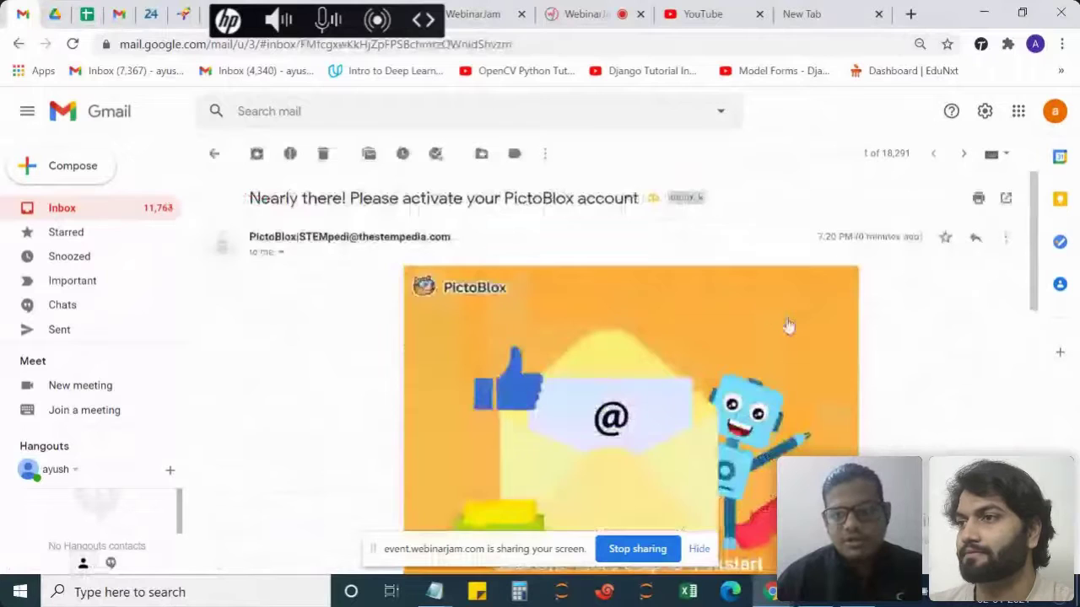
scroll(785, 325, "down", 1)
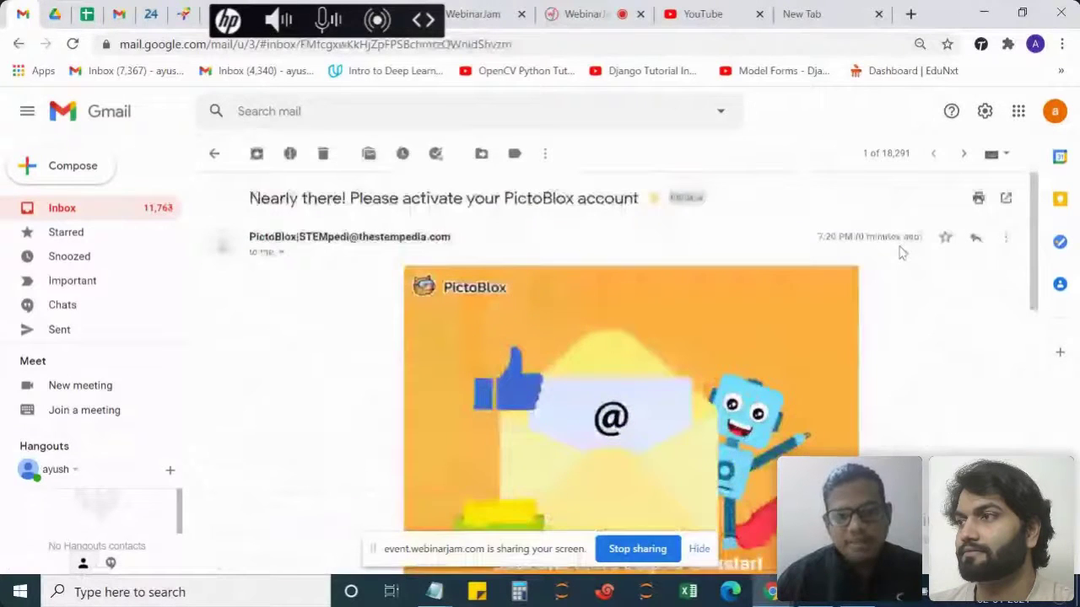
scroll(867, 313, "down", 2)
scroll(867, 313, "down", 2)
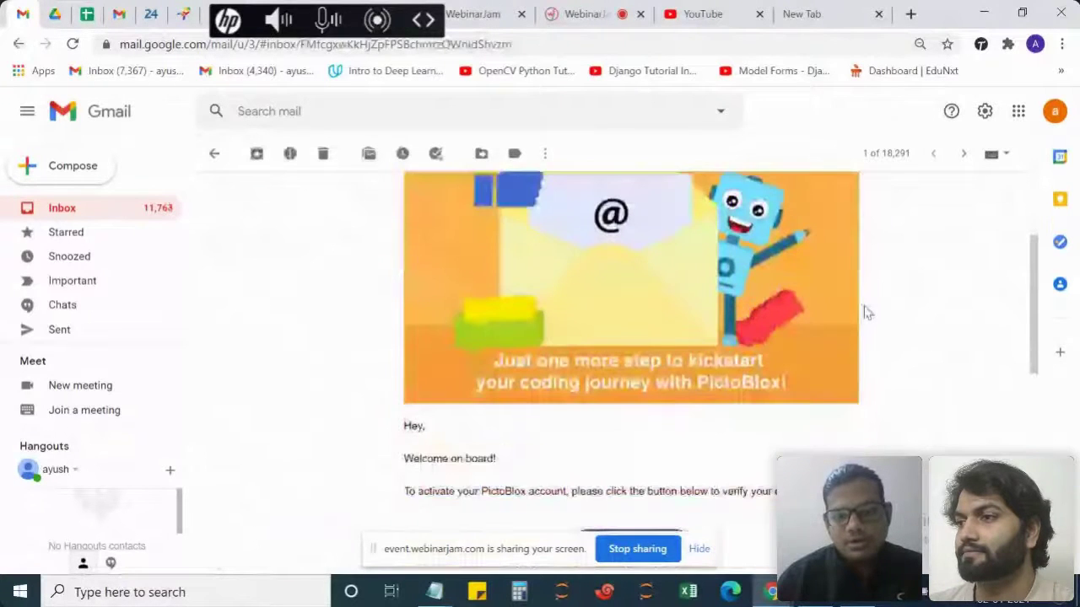
scroll(867, 313, "down", 2)
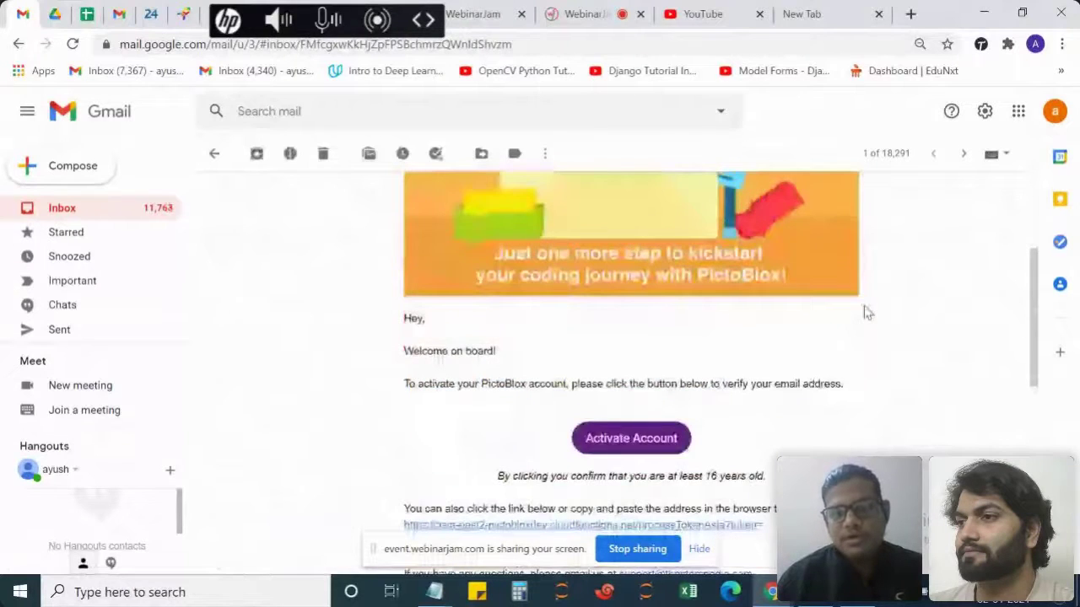
scroll(867, 313, "down", 2)
scroll(867, 313, "down", 1)
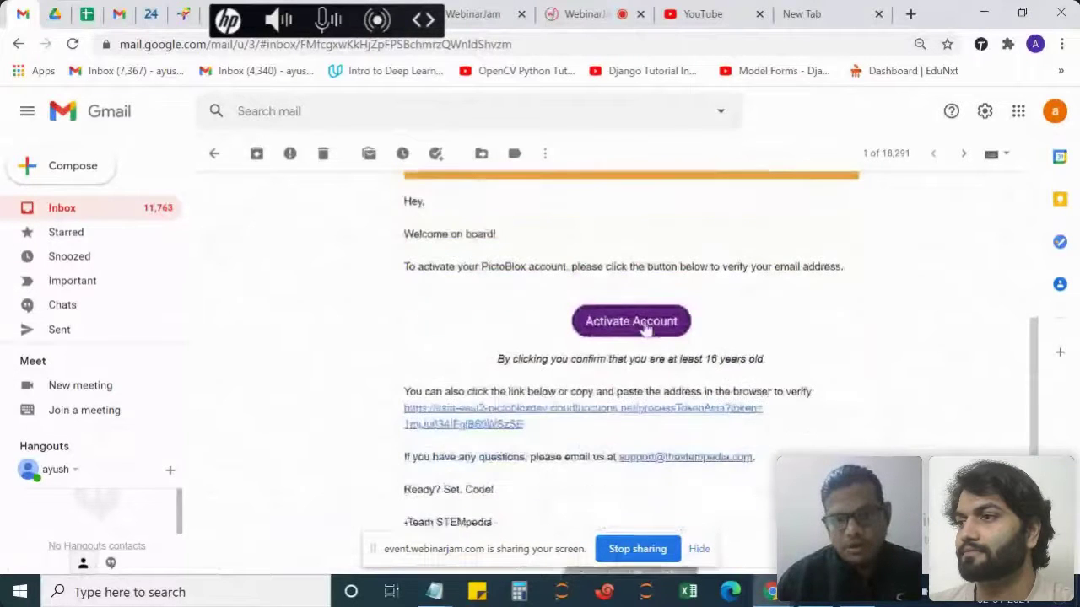
left_click(646, 326)
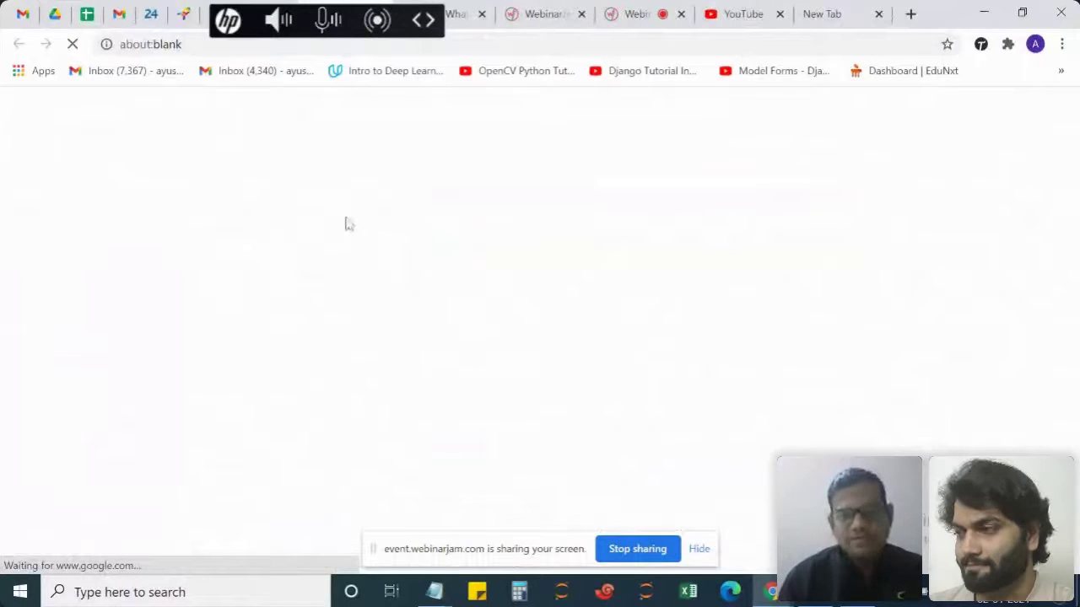
Wait for the STEMpedia email-verified page, then switch back to the PictoBlox window.
left_click_drag(236, 31, 576, 40)
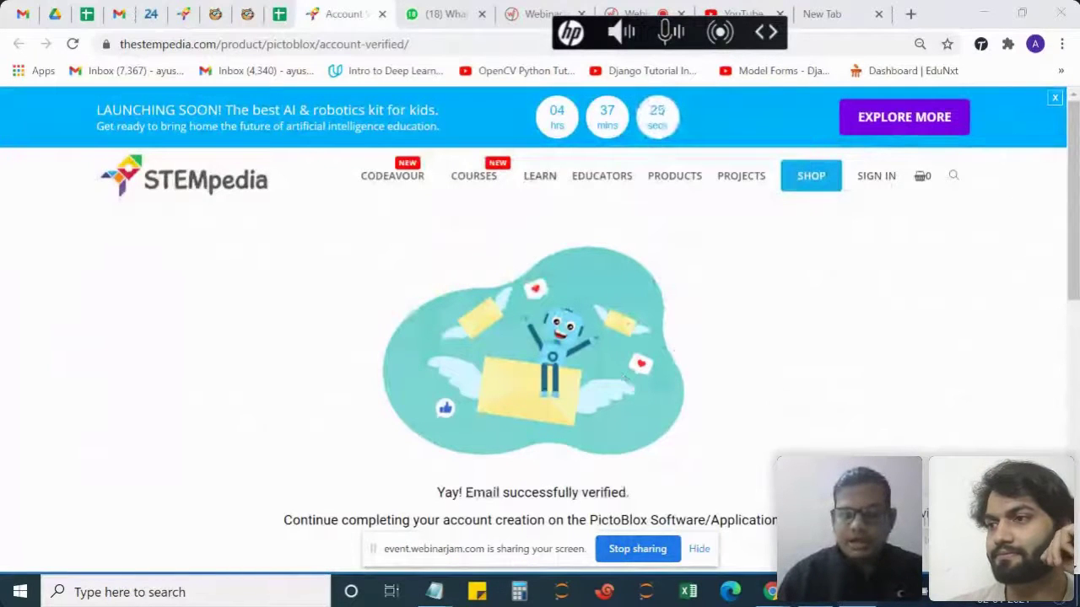
mouse_move(816, 601)
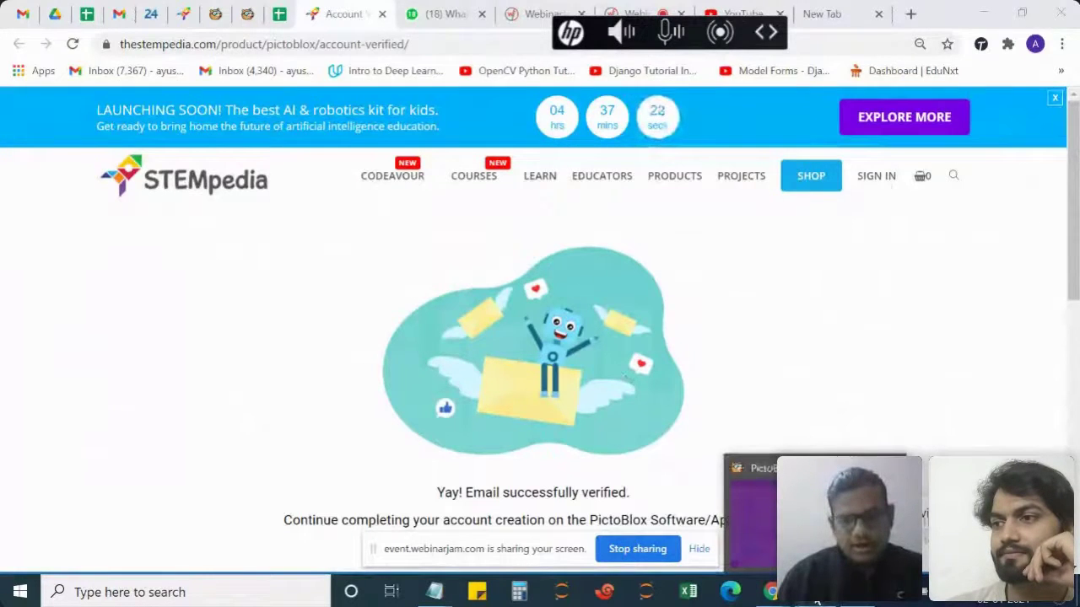
left_click(816, 602)
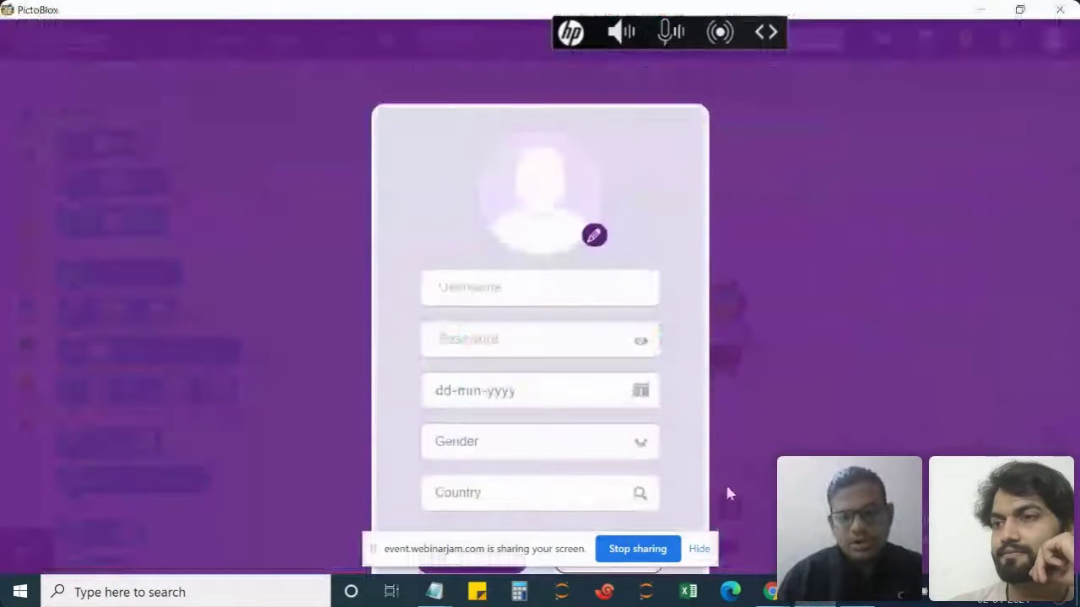
Fill in the sign-up username and the account password.
left_click_drag(504, 549, 356, 519)
left_click_drag(355, 519, 111, 385)
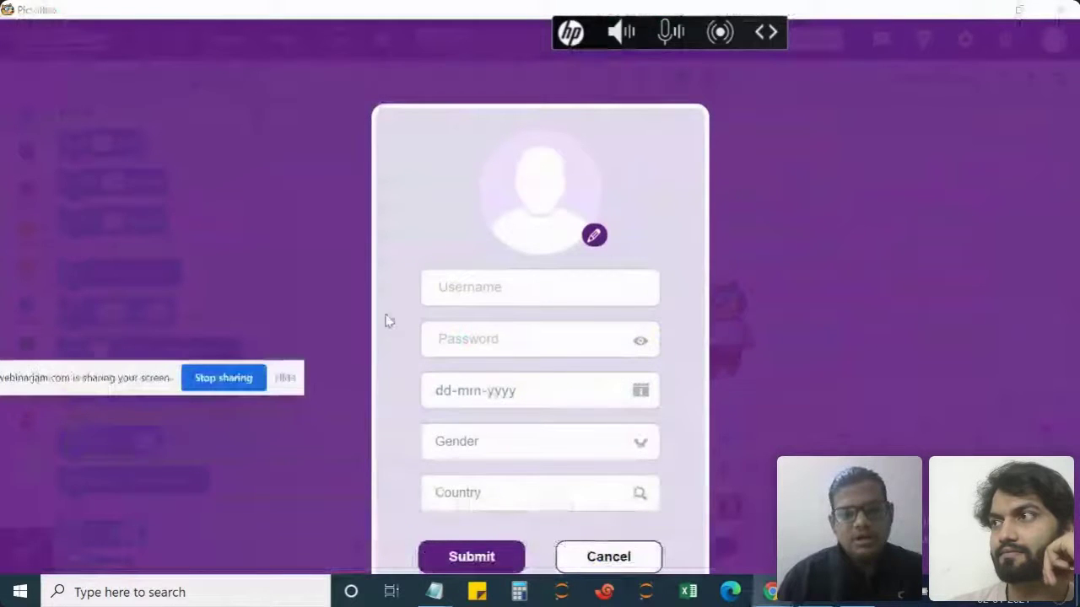
left_click(452, 289)
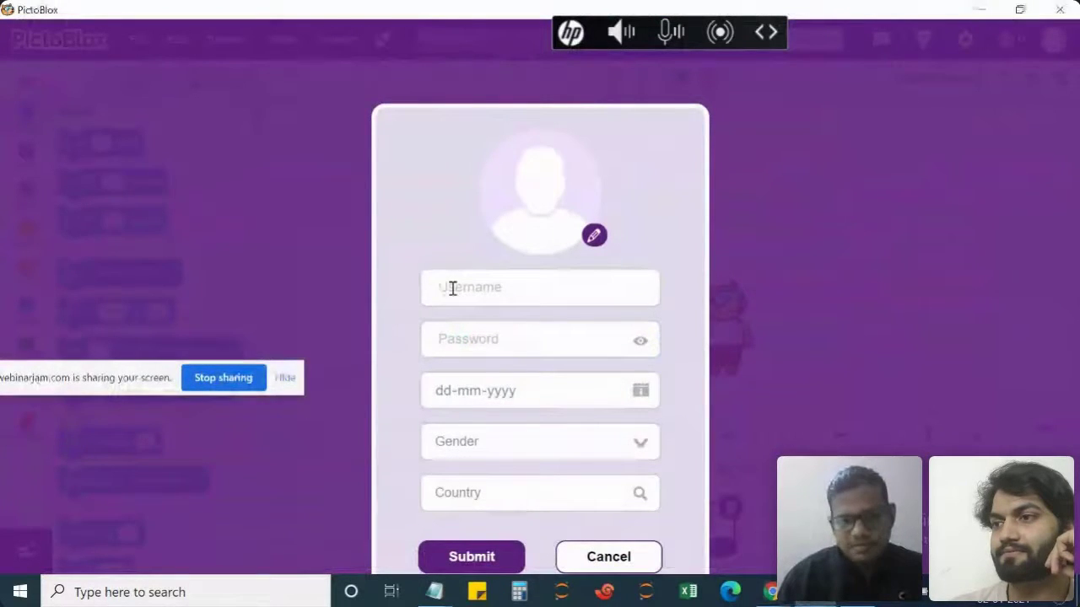
type("ayush")
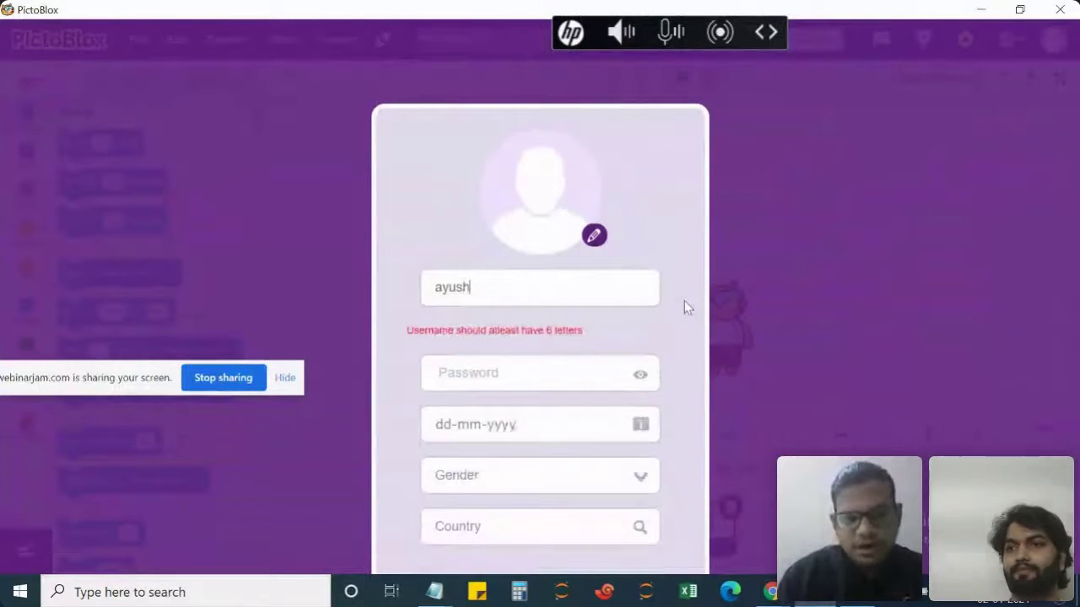
type("_")
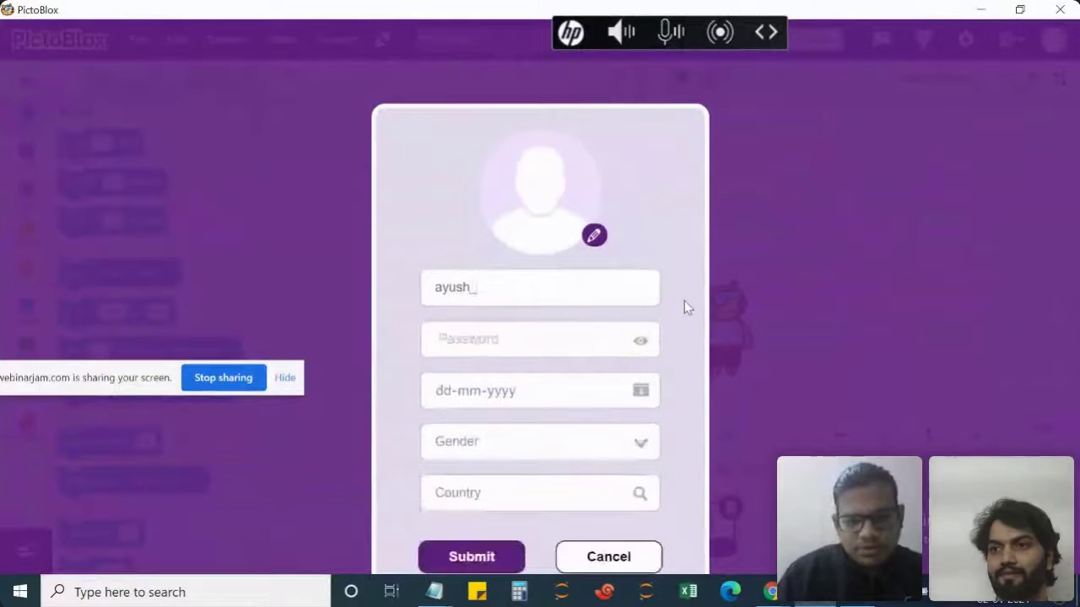
type("ayush")
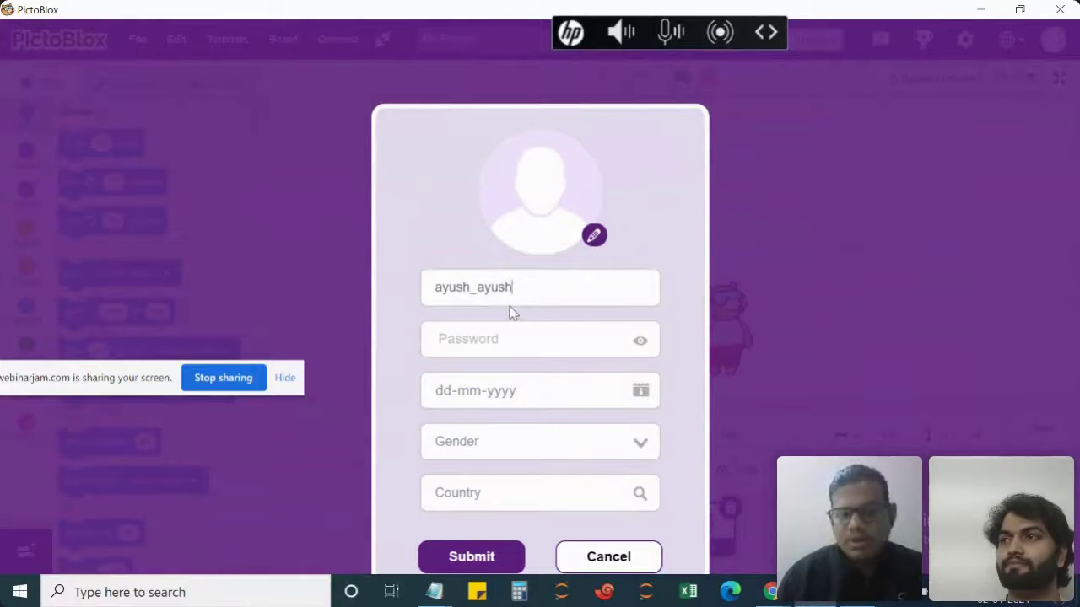
left_click(508, 337)
type("••••••••••")
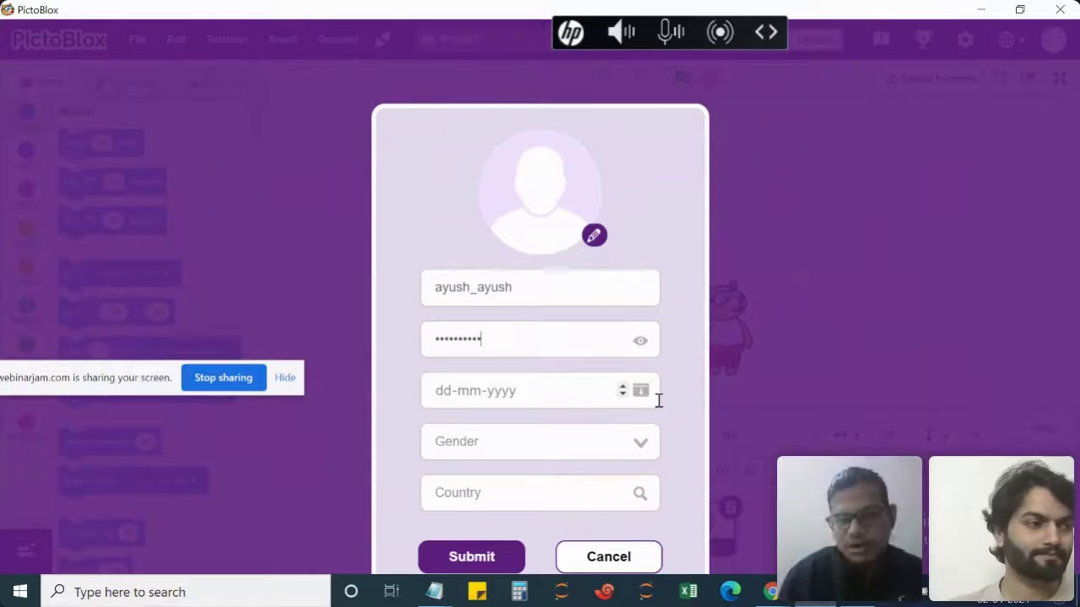
left_click(639, 397)
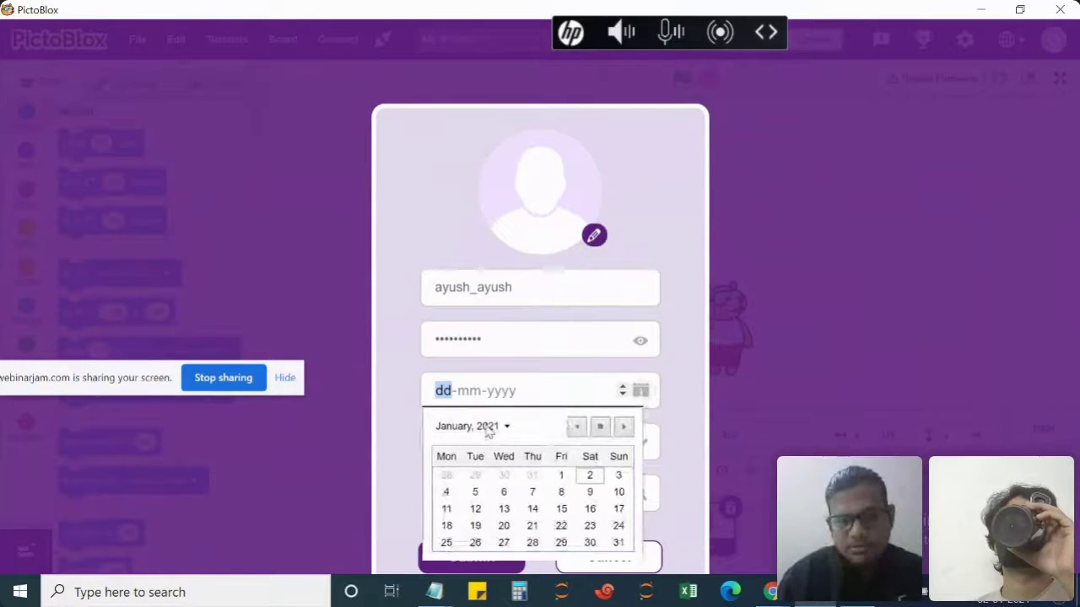
left_click(491, 430)
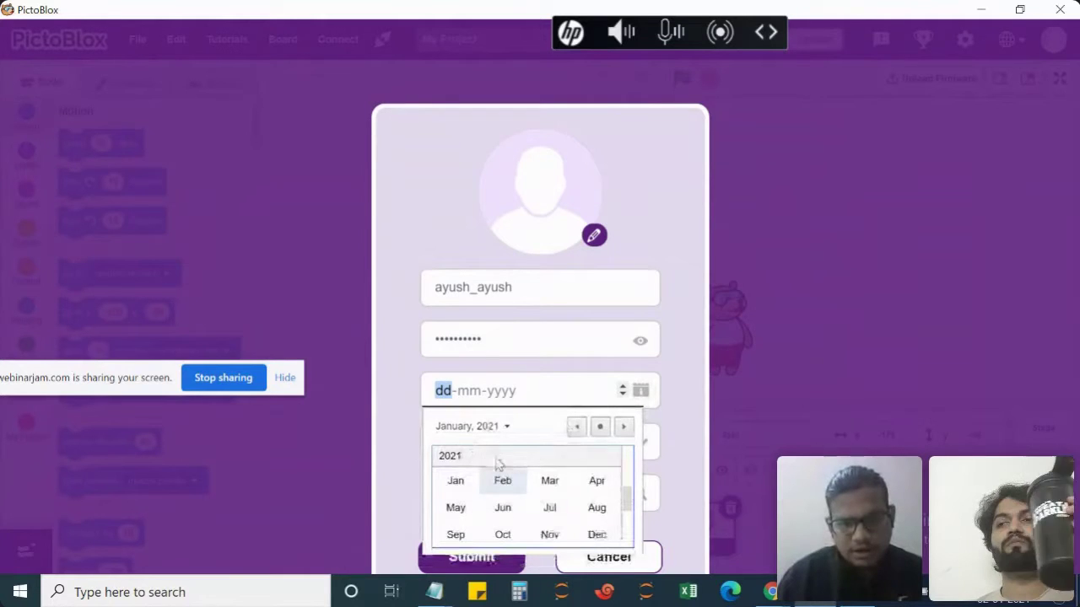
scroll(494, 464, "up", 5)
scroll(497, 464, "up", 8)
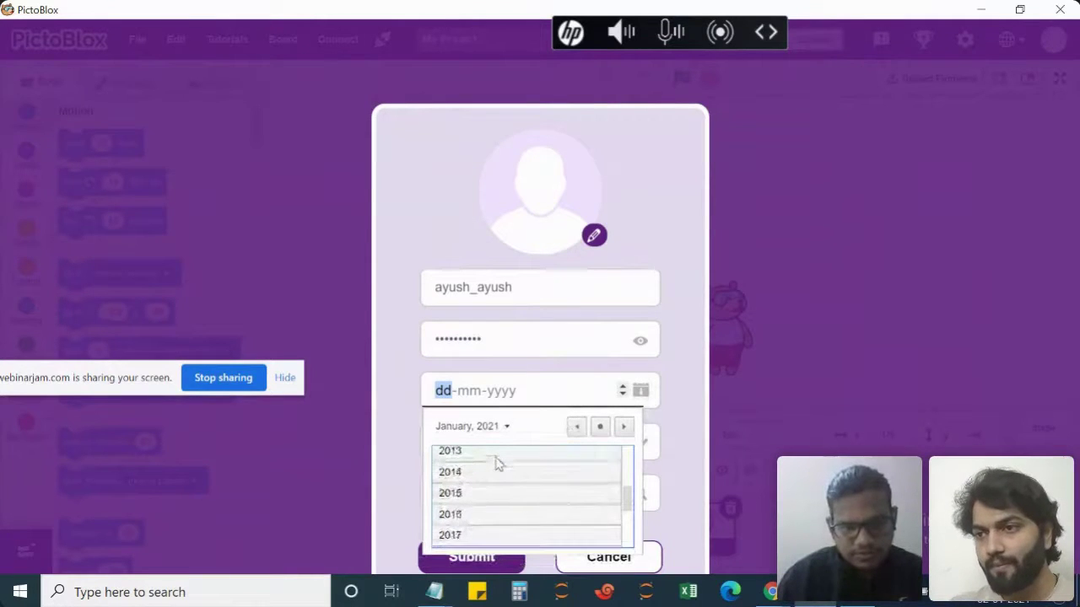
scroll(497, 464, "up", 8)
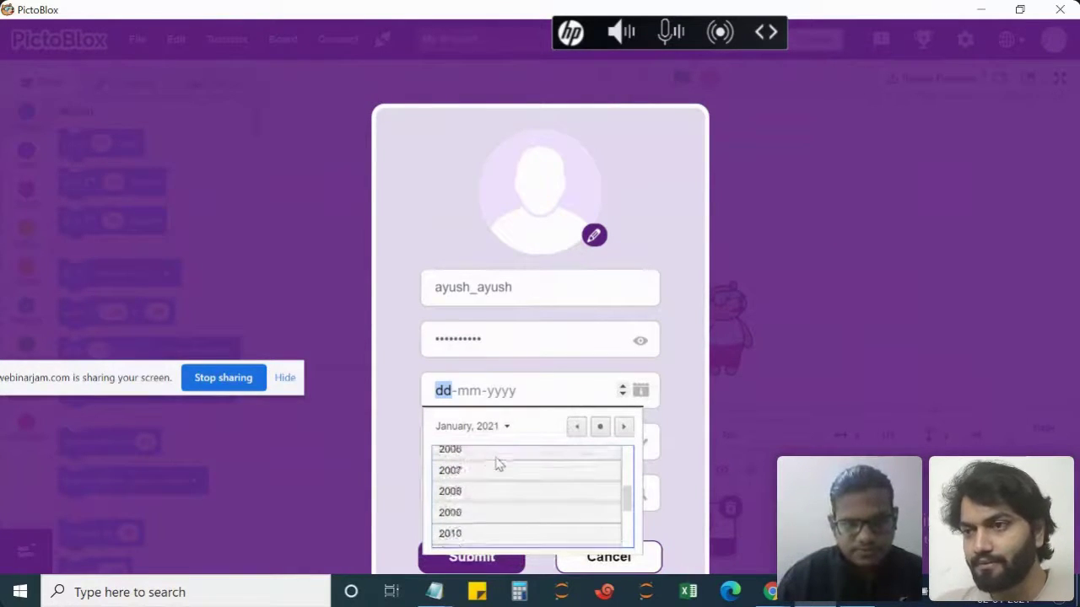
scroll(496, 465, "up", 3)
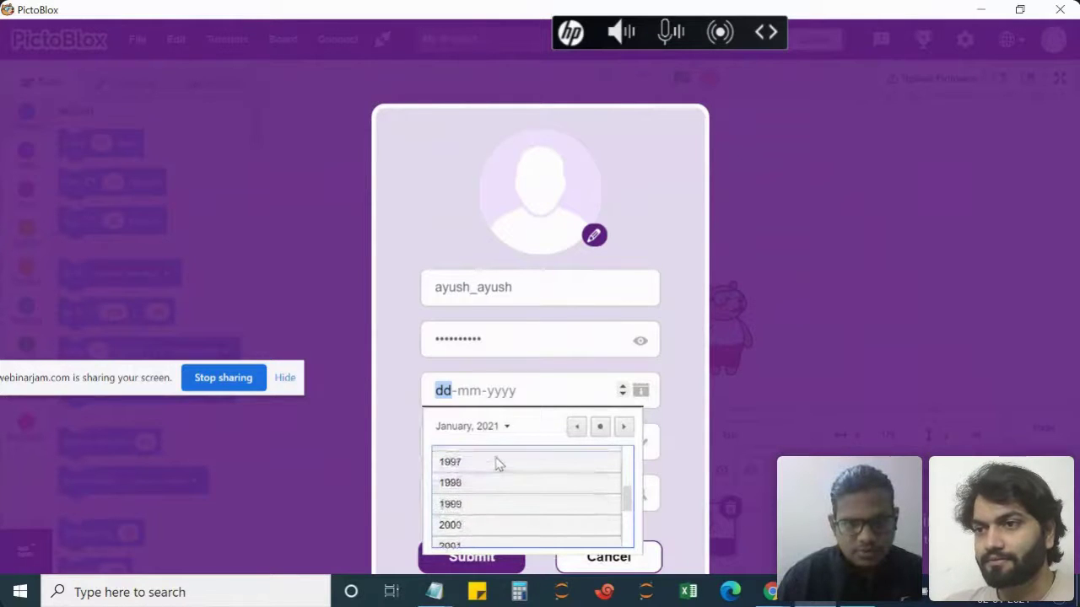
scroll(477, 481, "up", 4)
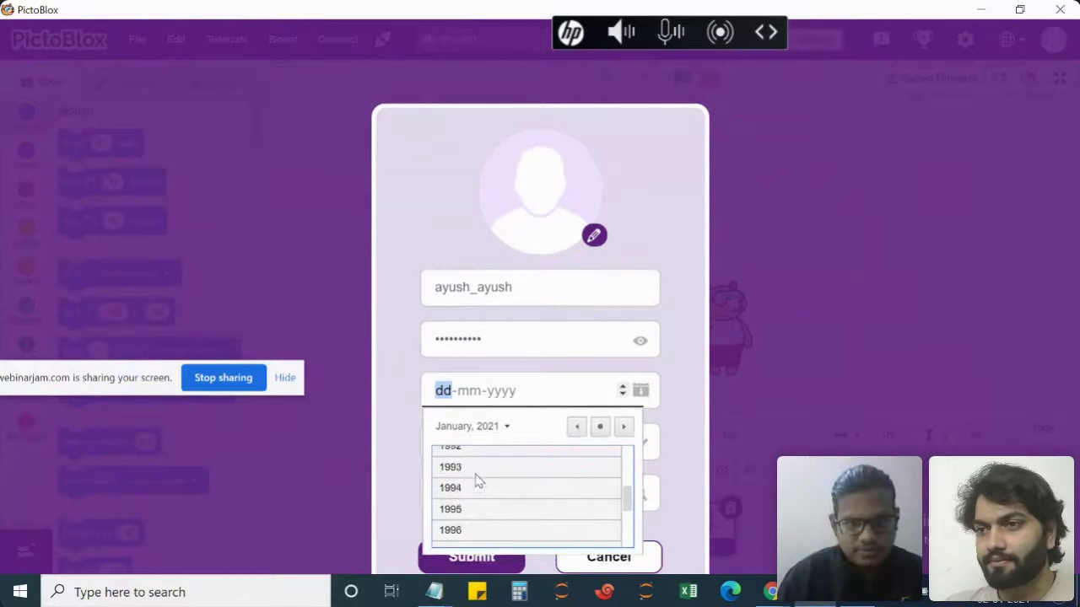
left_click(453, 498)
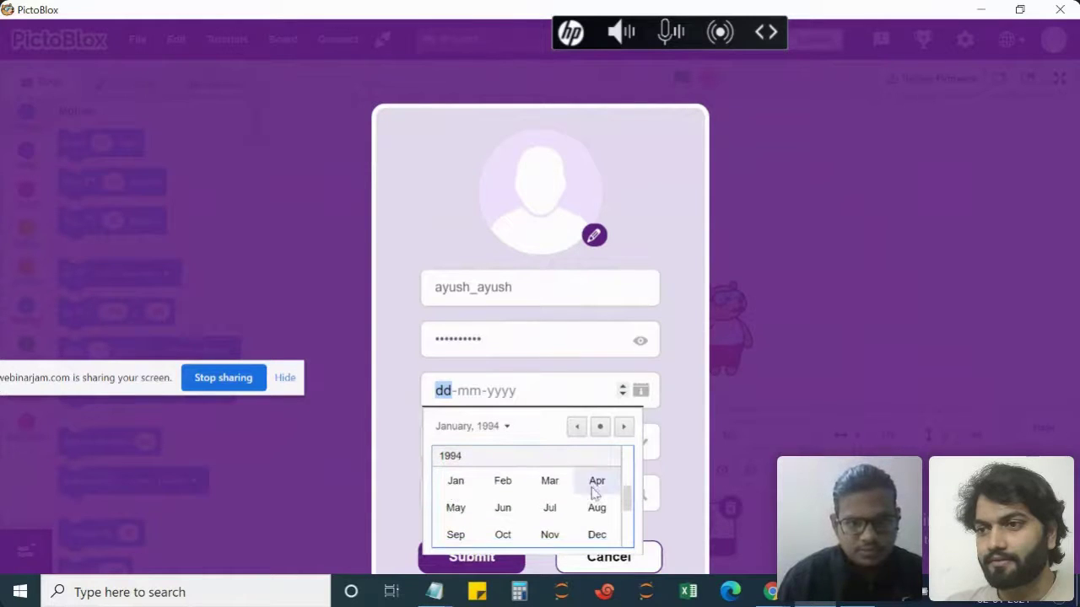
left_click(596, 540)
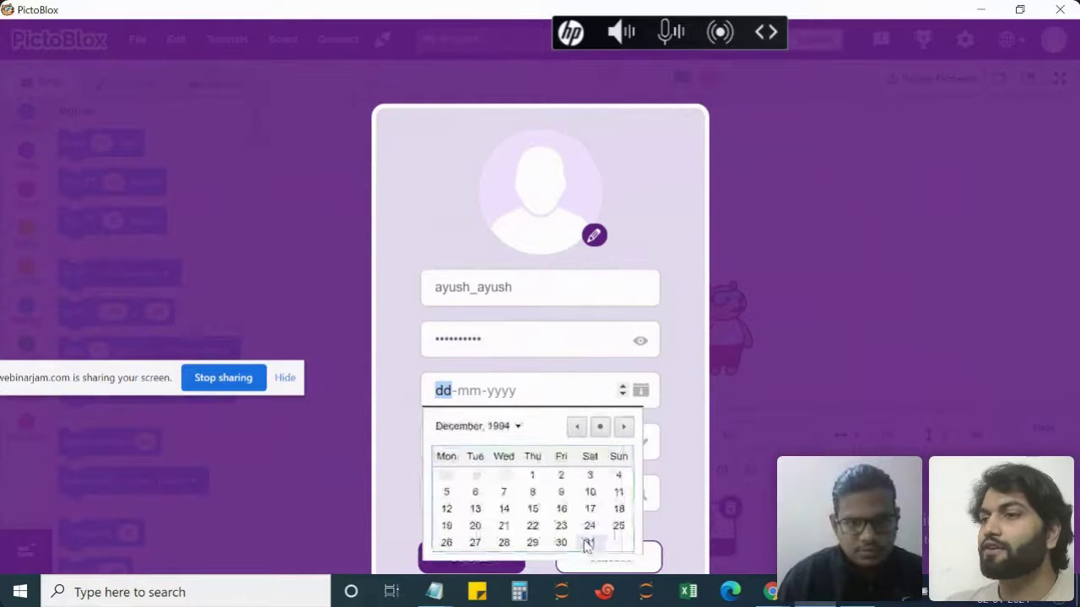
left_click(619, 475)
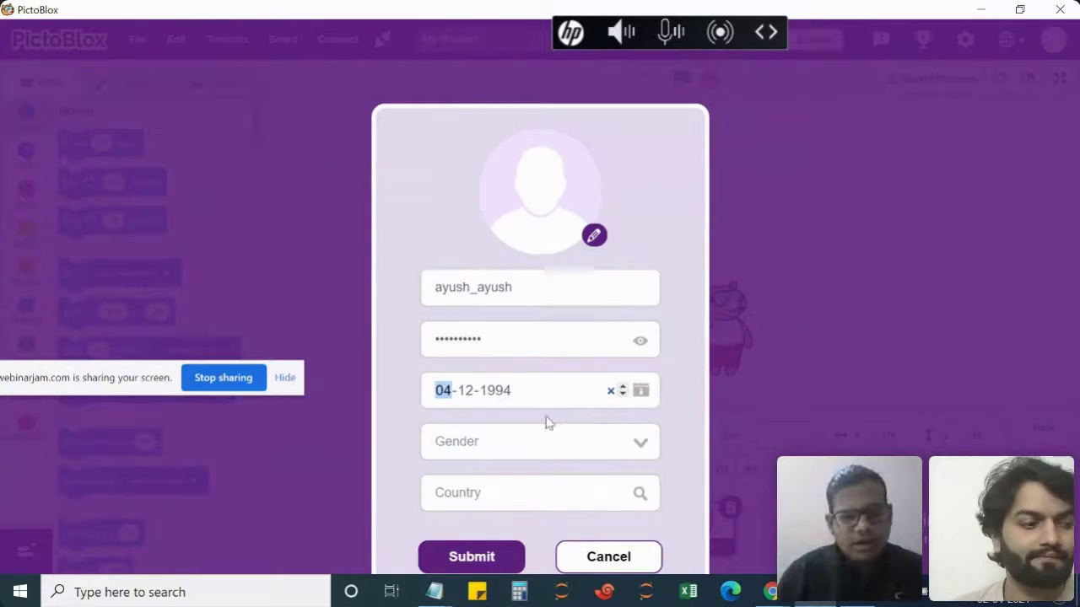
left_click(638, 448)
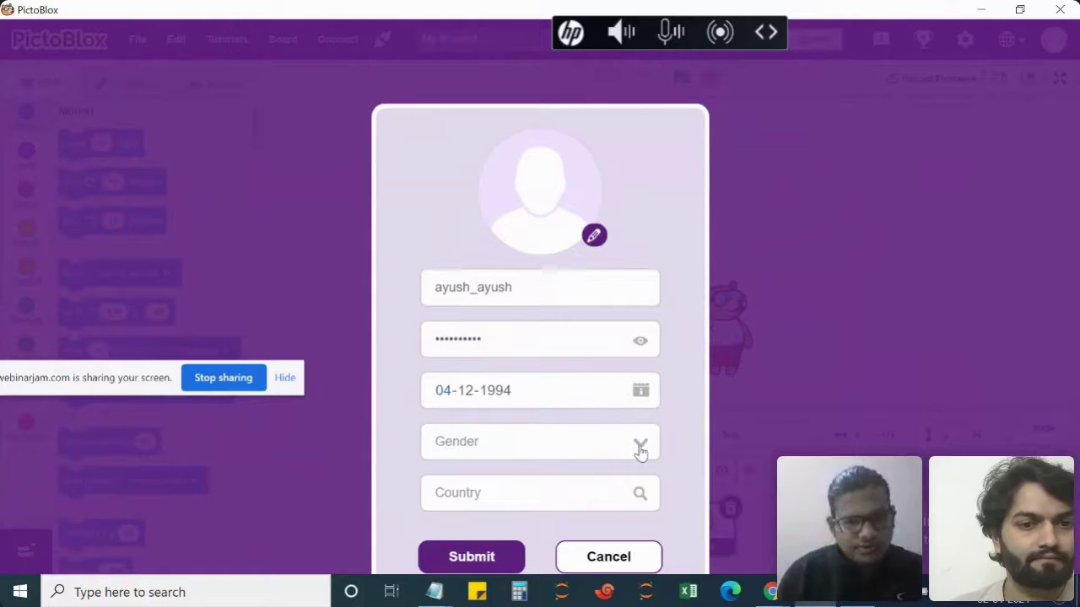
Choose gender Male and country India, then submit the sign-up form.
left_click(573, 444)
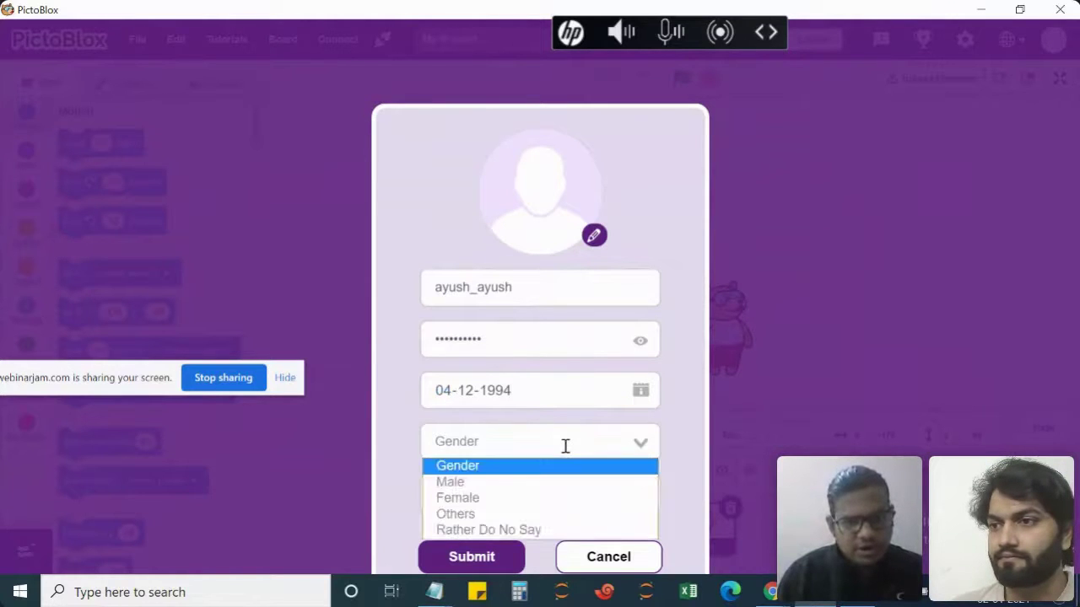
left_click(493, 483)
left_click(502, 492)
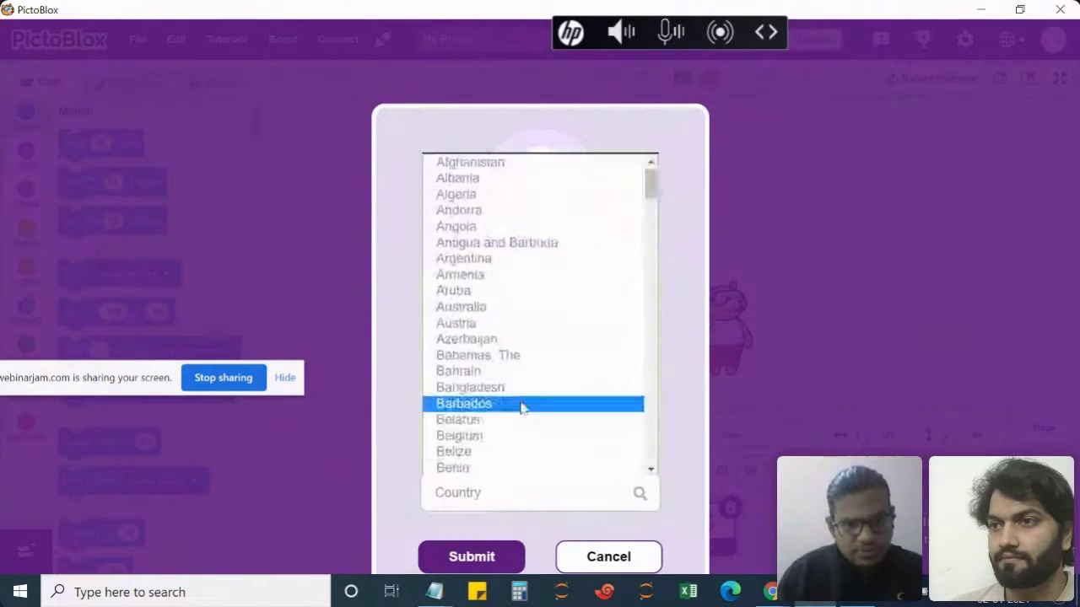
key("i")
key("i")
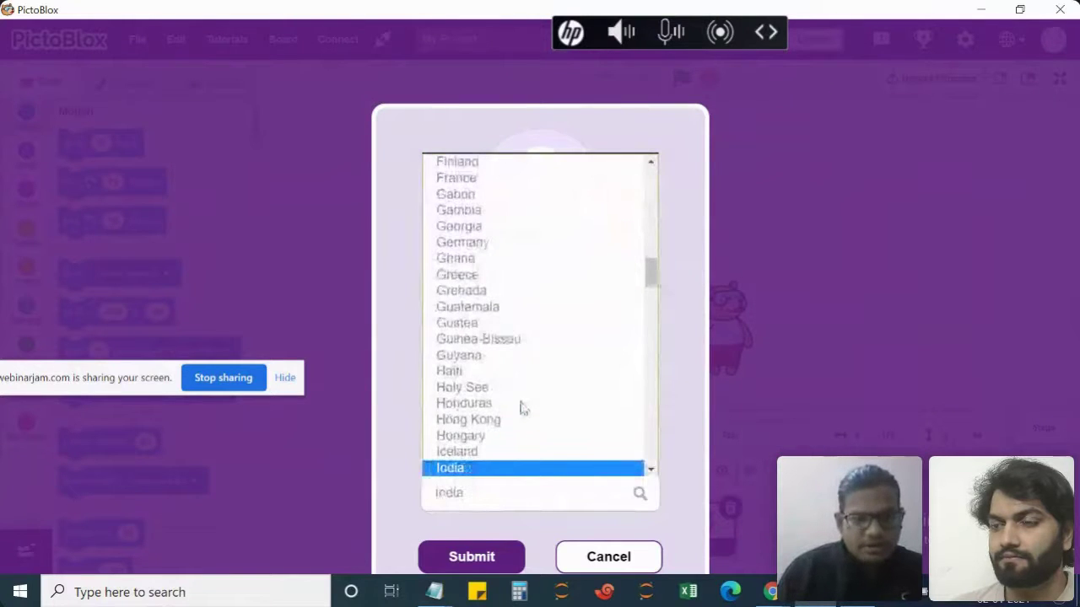
left_click(475, 469)
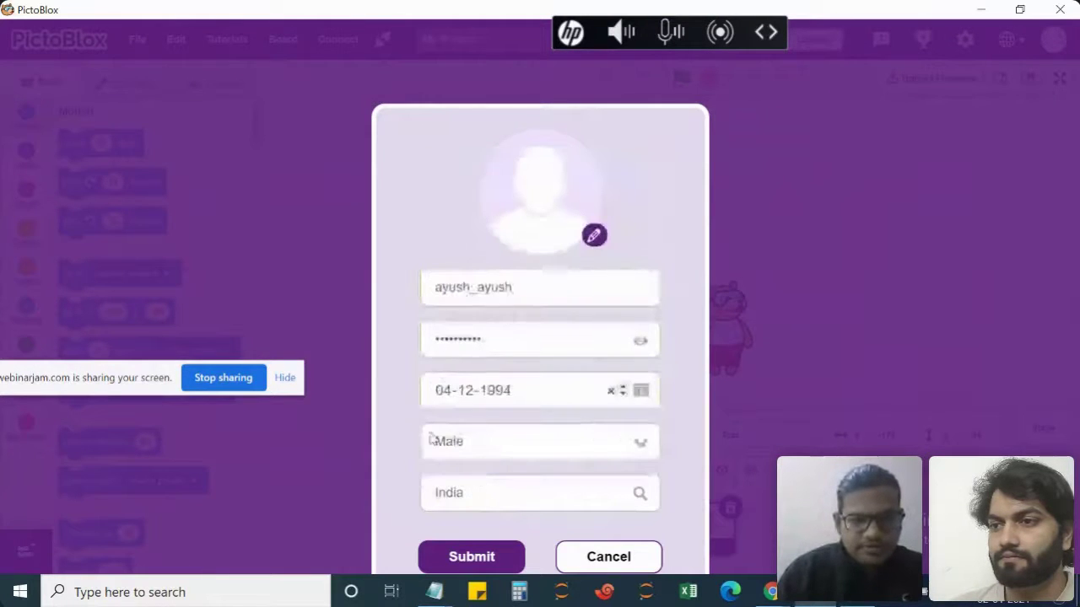
left_click(466, 563)
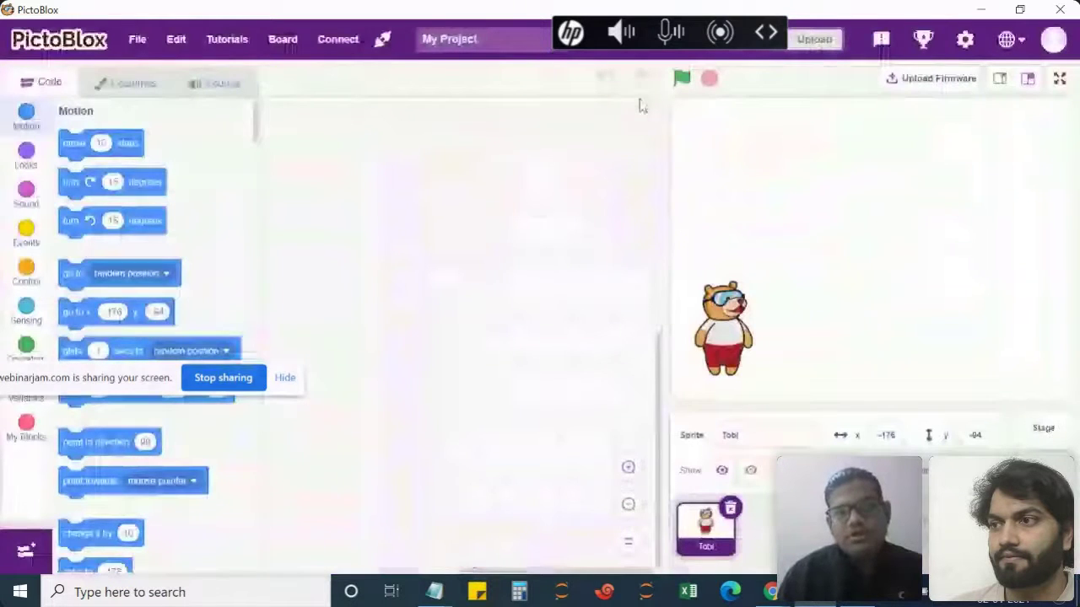
Open the account profile panel and choose Sign Out to get the confirmation prompt.
left_click(1054, 42)
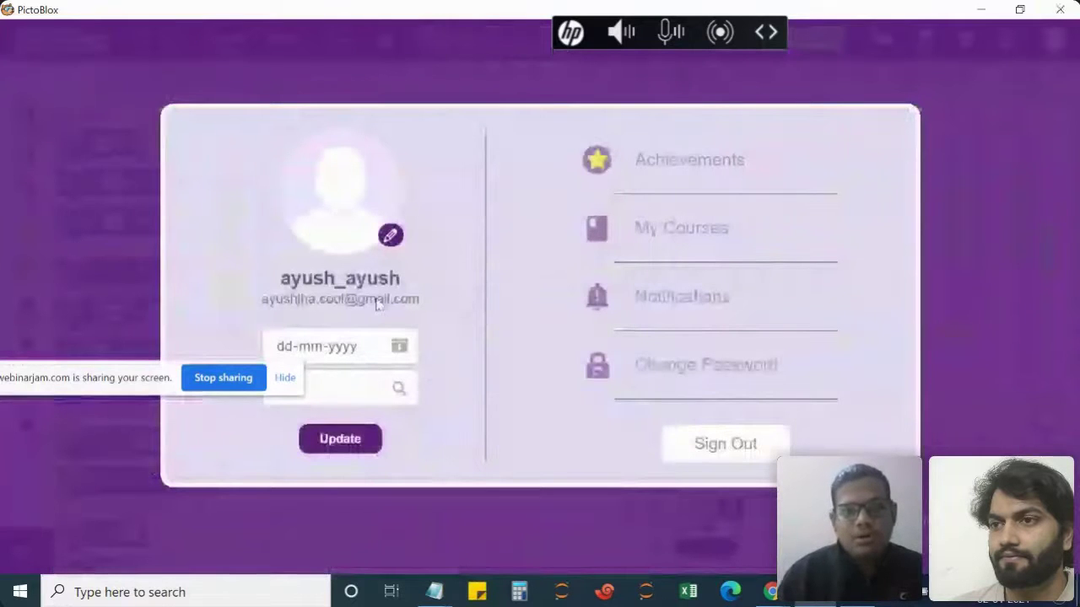
left_click_drag(65, 381, 183, 59)
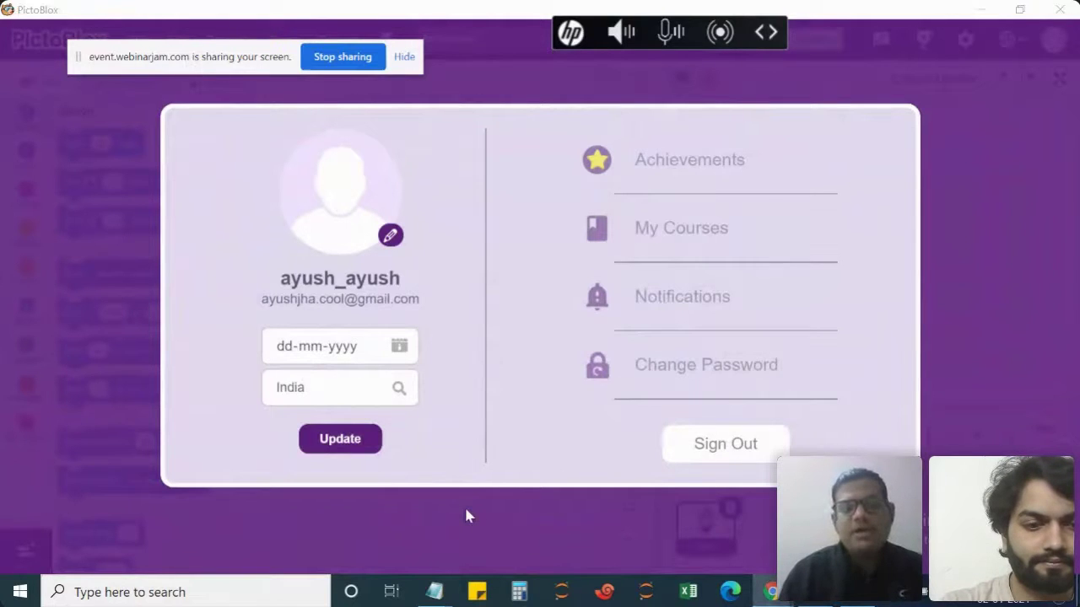
left_click(702, 456)
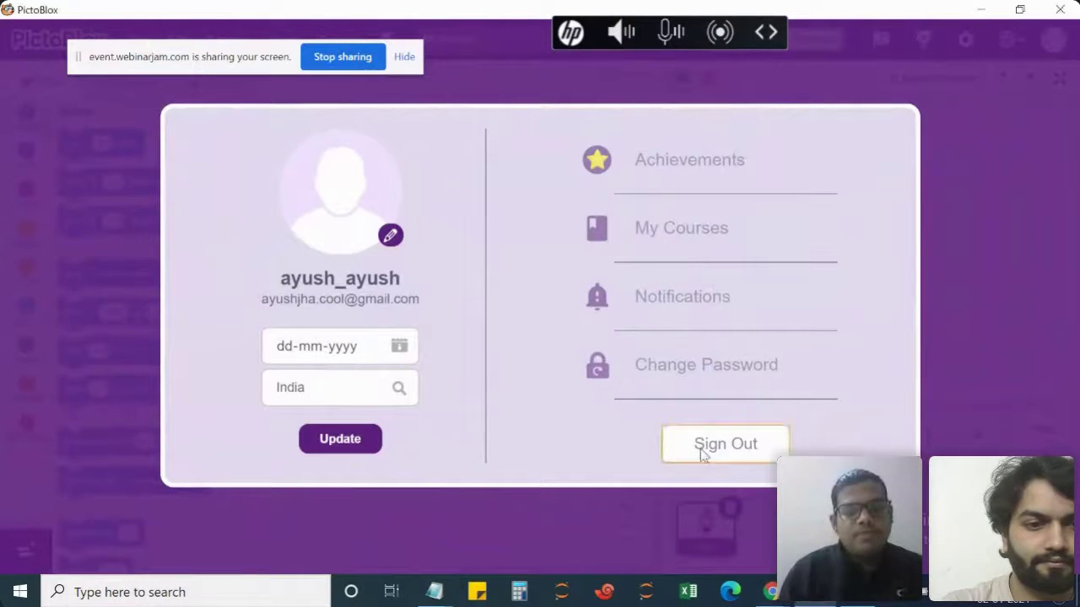
left_click(702, 456)
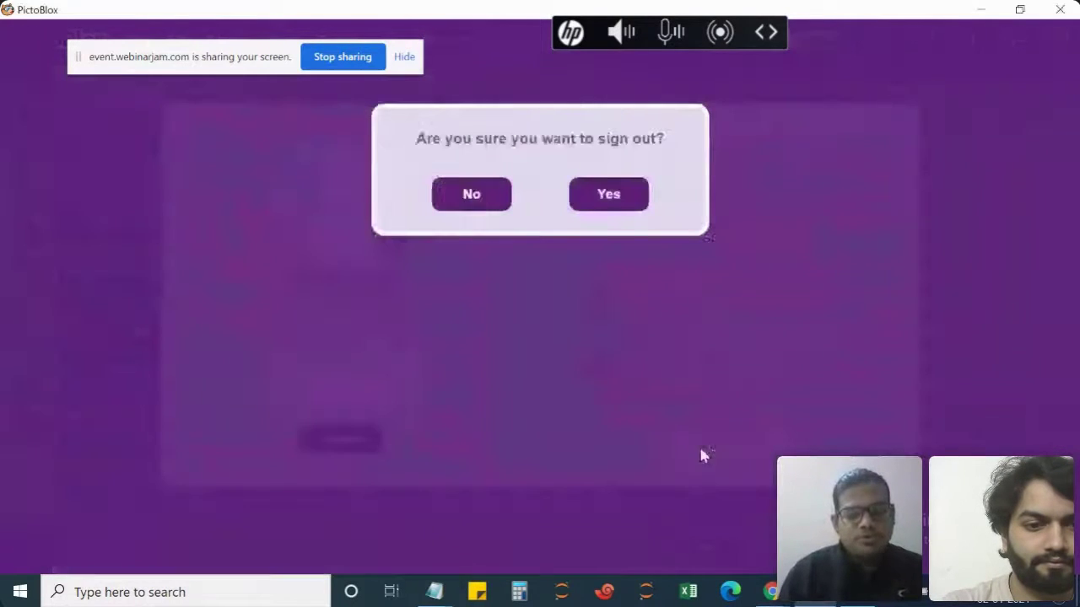
Confirm signing out, open the Sign In form, and choose Forgot password?
left_click(612, 196)
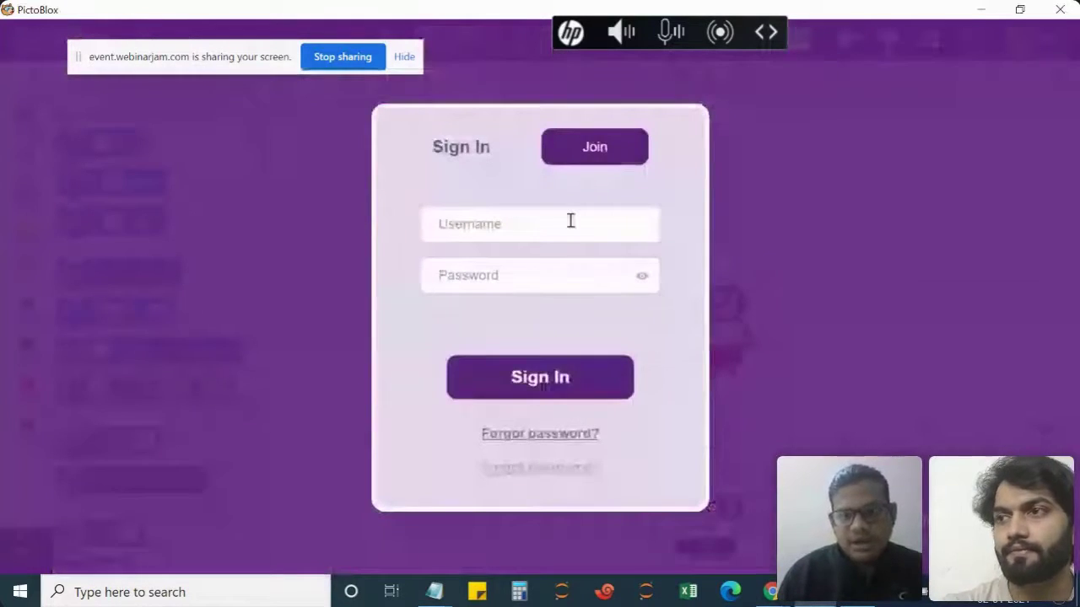
left_click(569, 219)
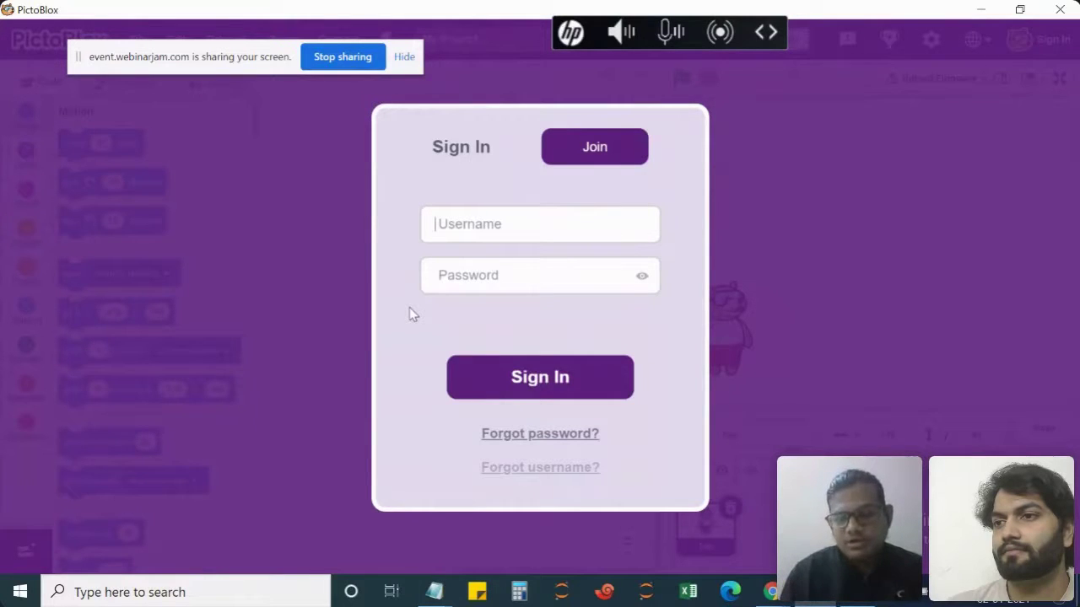
left_click(550, 438)
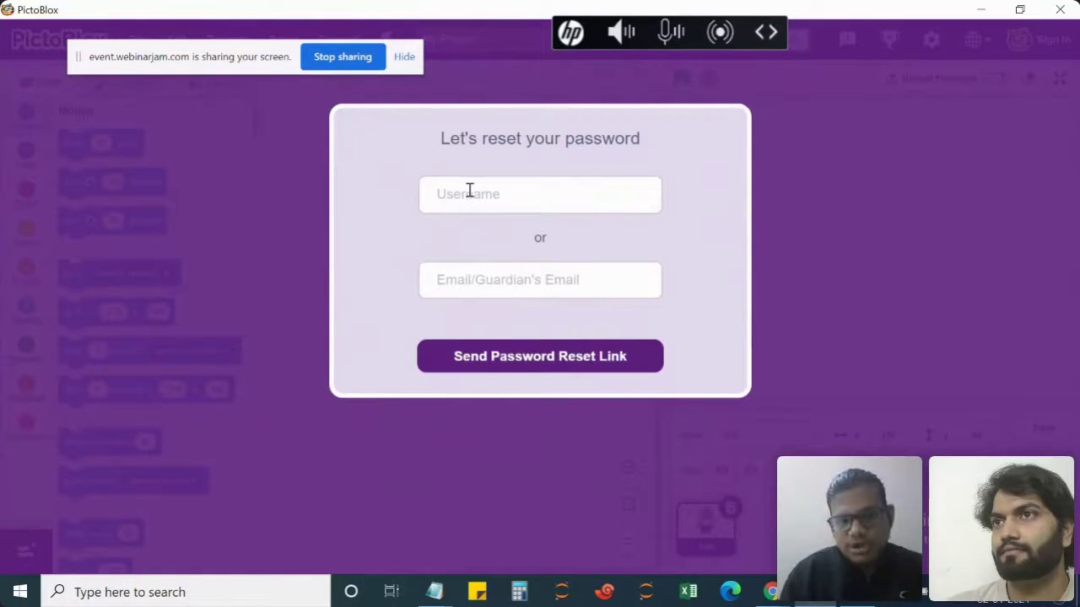
Enter the account's registered email and send the password reset link.
left_click(543, 282)
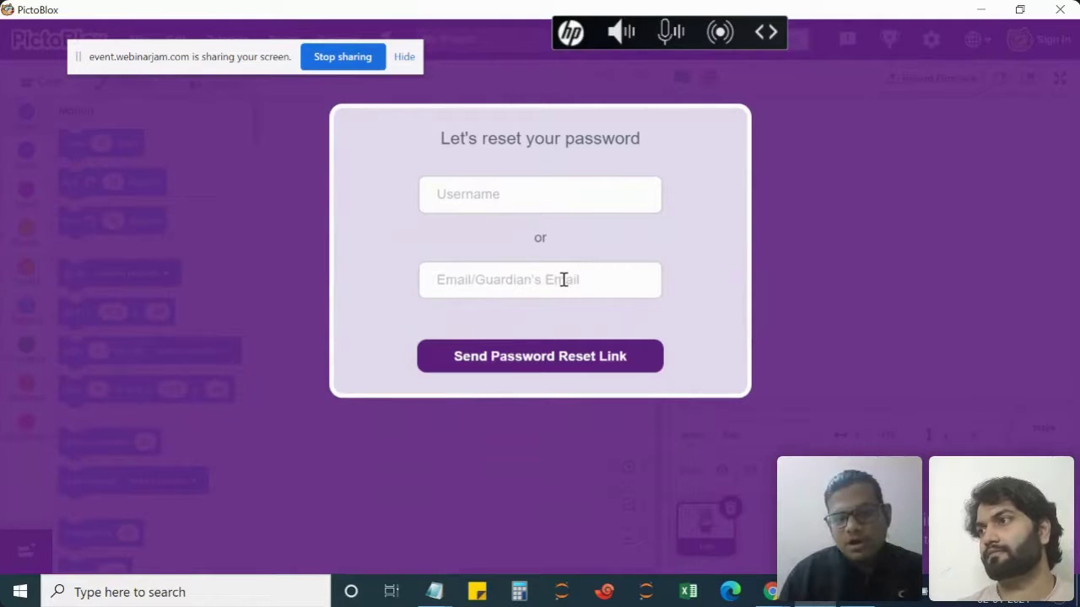
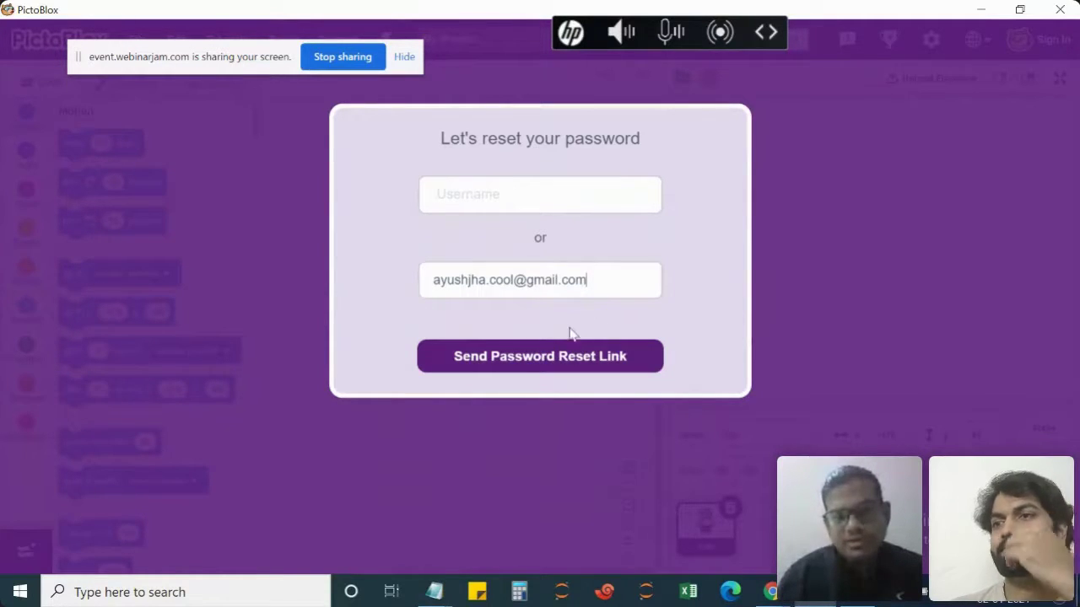
left_click(533, 359)
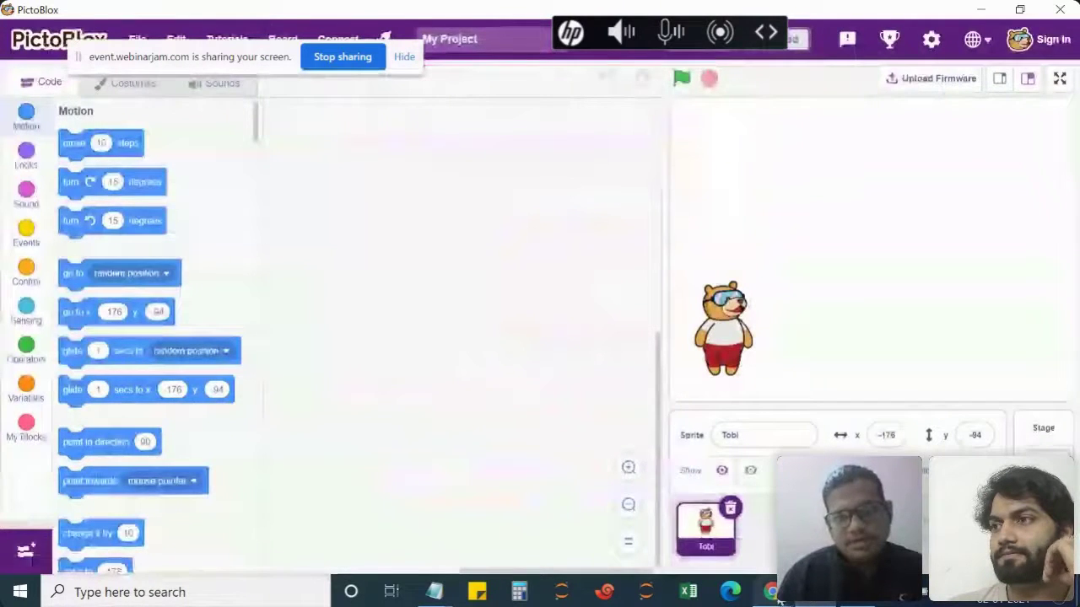
mouse_move(776, 597)
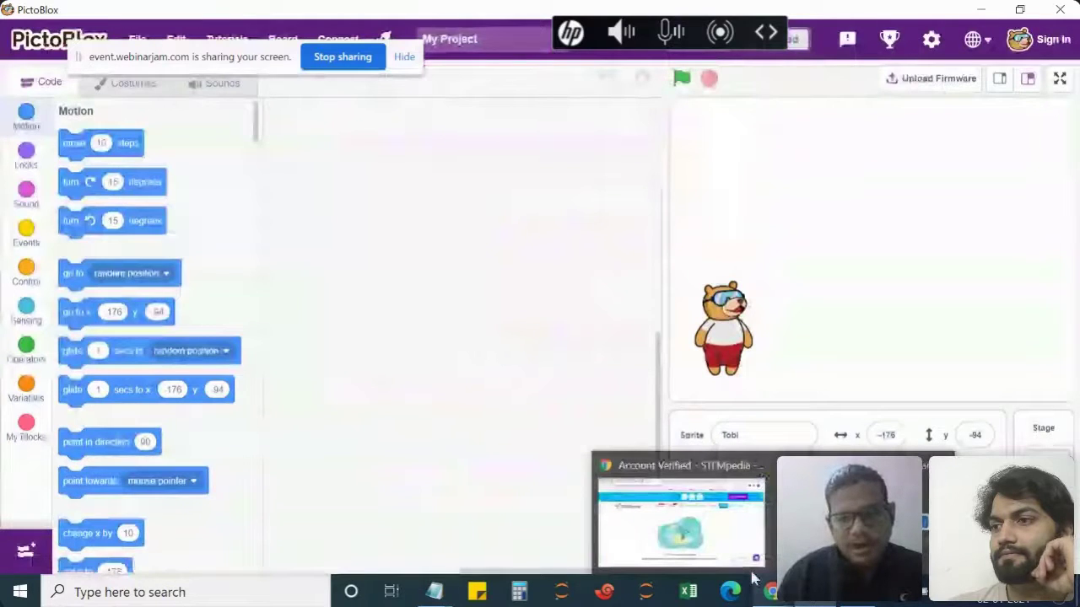
In Chrome's Gmail tab, open the PictoBlox password reset request email from the inbox.
left_click(752, 573)
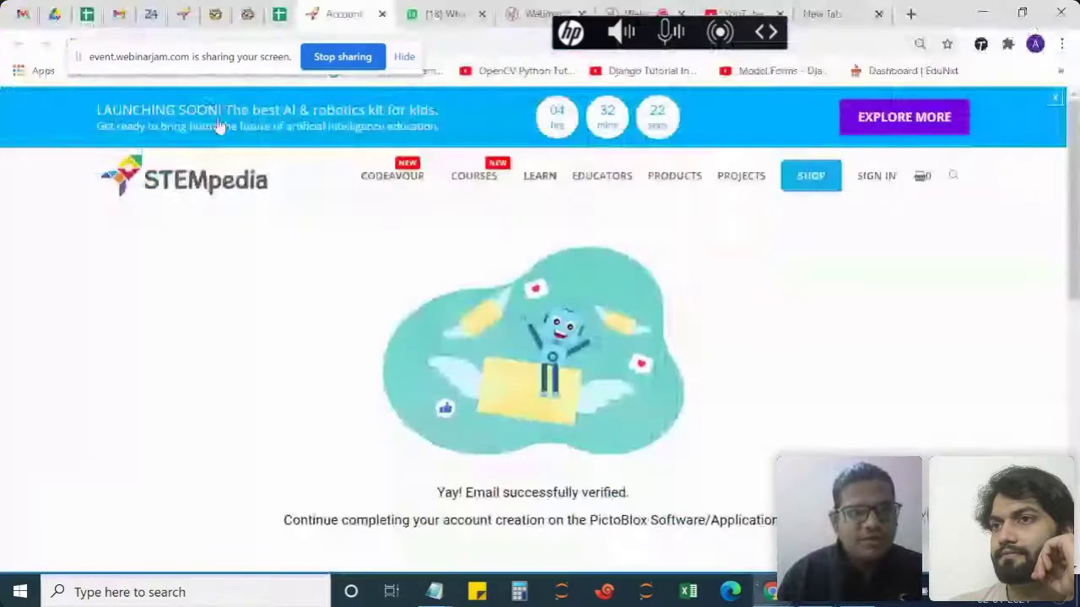
key("ctrl+1")
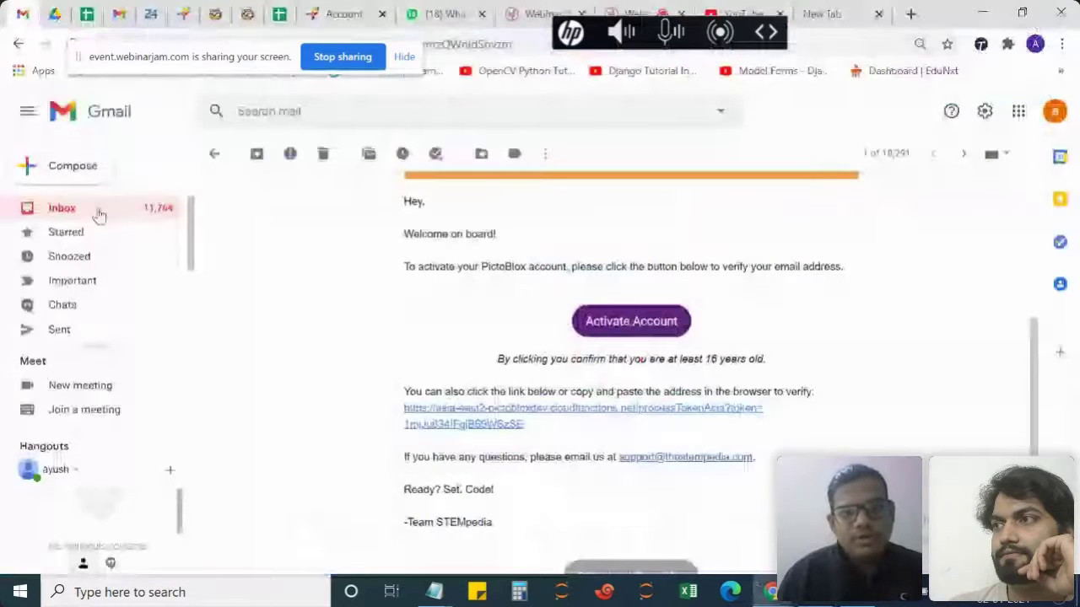
left_click(99, 214)
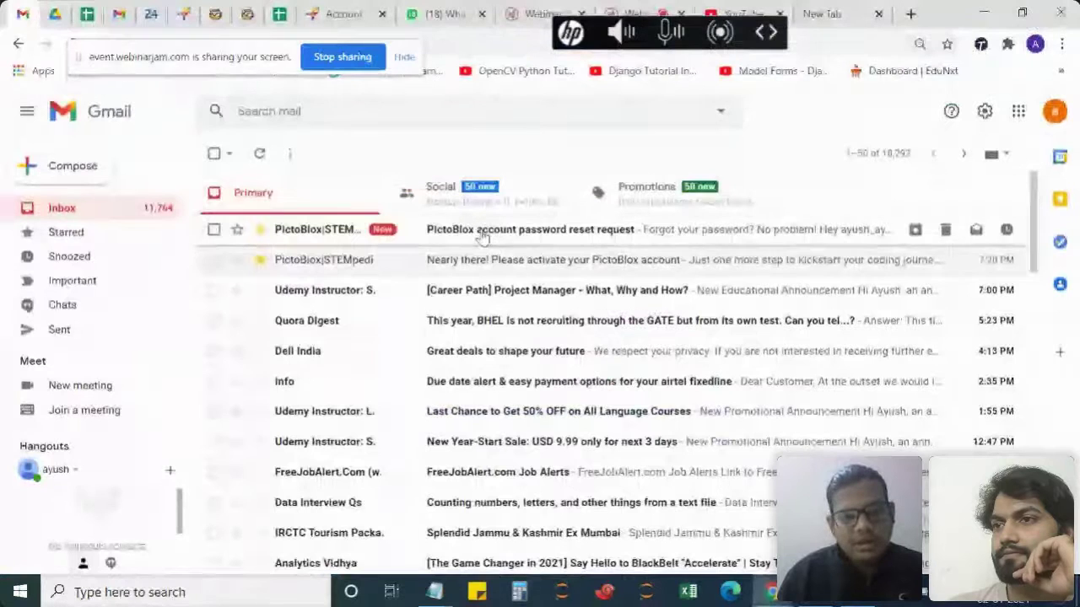
left_click(483, 236)
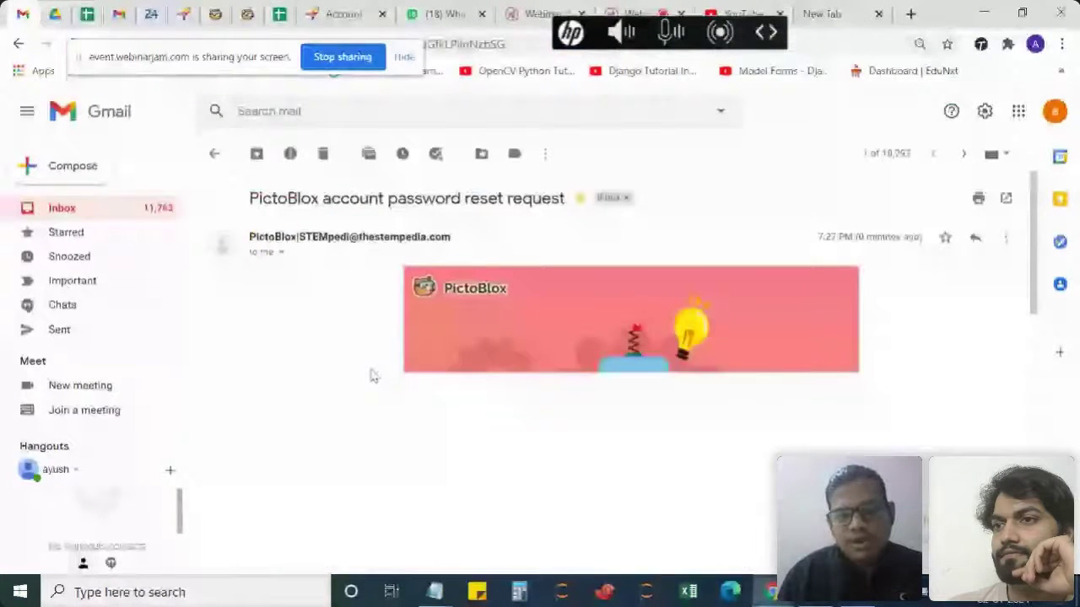
Read the account username in the email's greeting and open the password reset link.
scroll(372, 376, "down", 1)
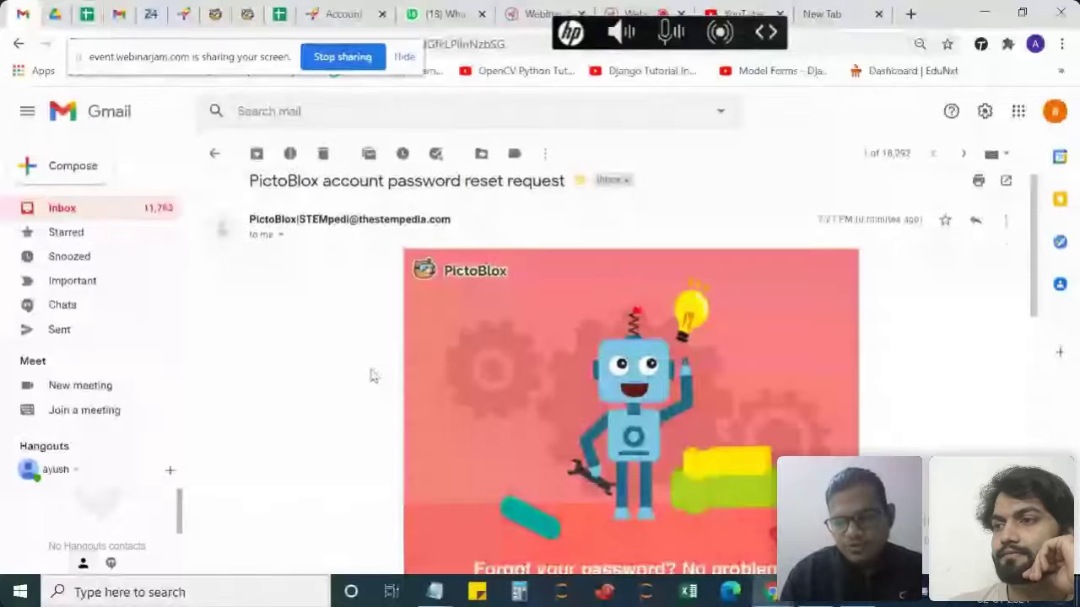
scroll(372, 376, "down", 3)
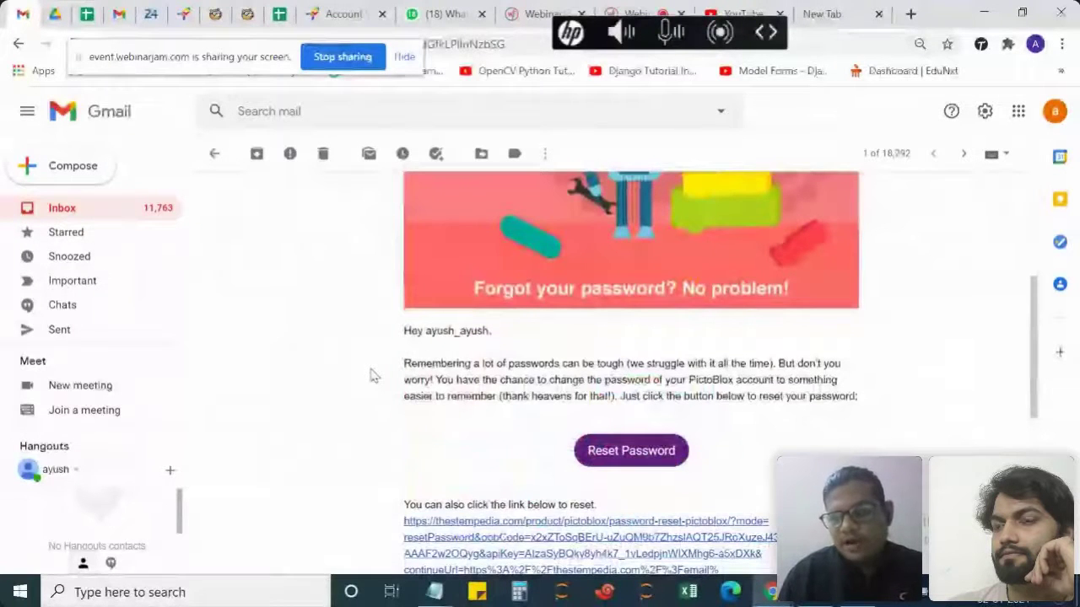
scroll(371, 375, "down", 1)
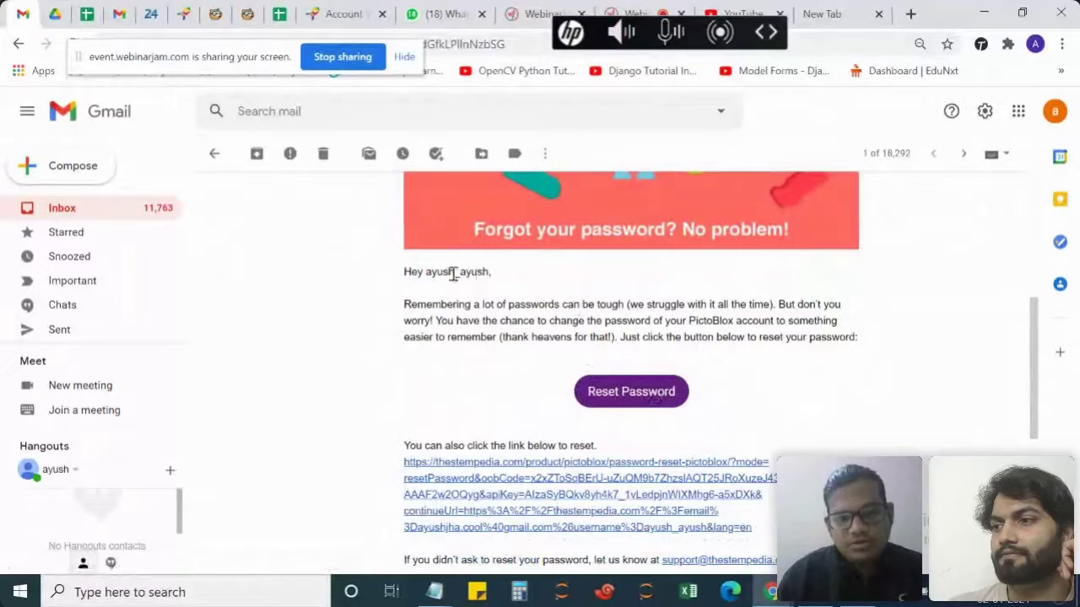
left_click_drag(426, 274, 492, 284)
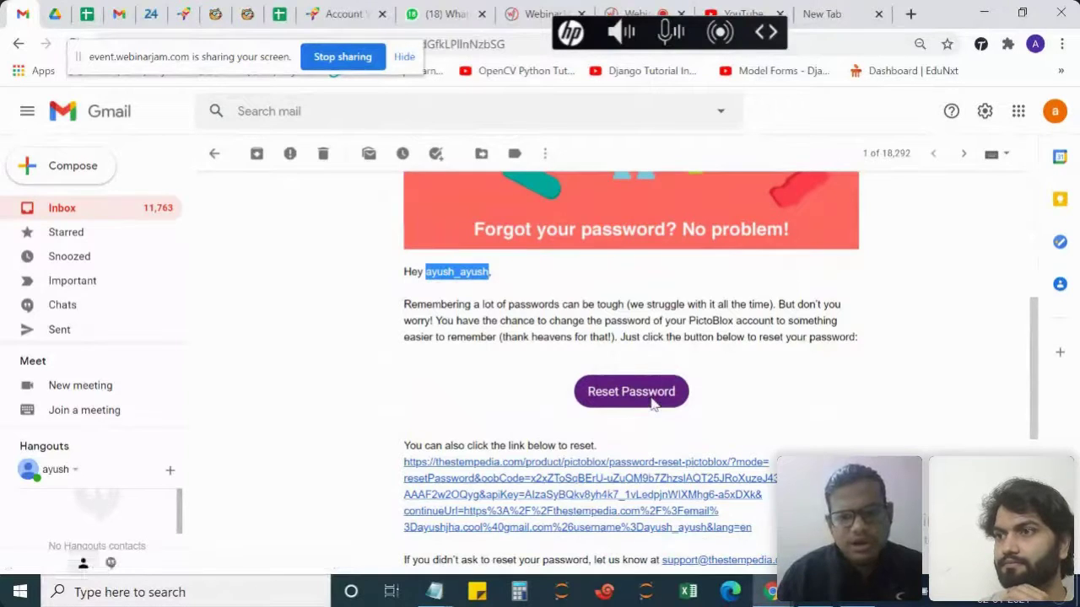
left_click(652, 401)
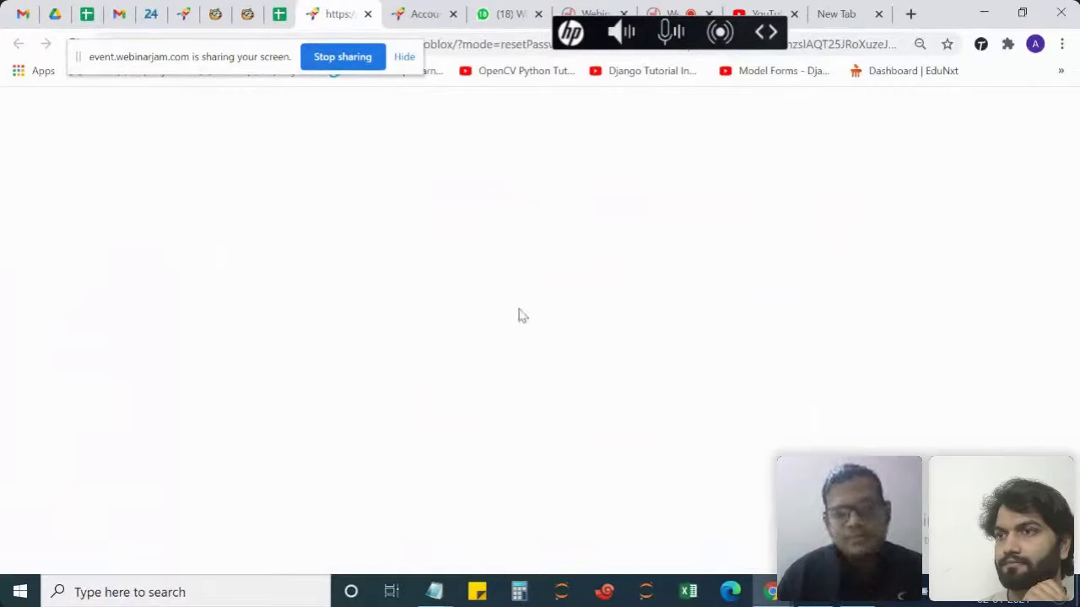
Enter and submit a new account password on the STEMpedia reset page, then return to PictoBlox.
left_click(526, 219)
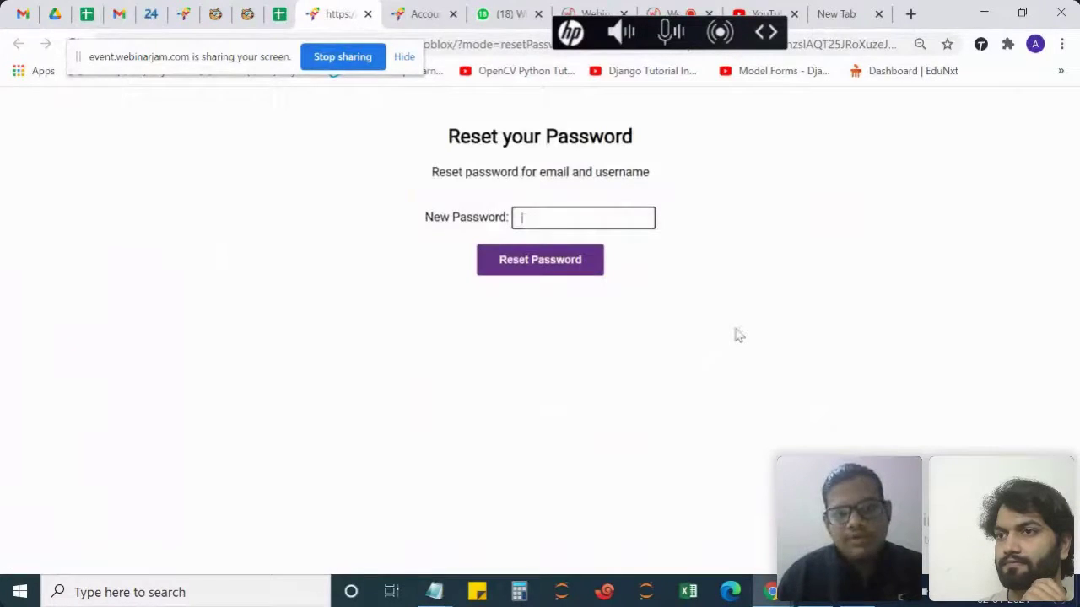
type("••••••")
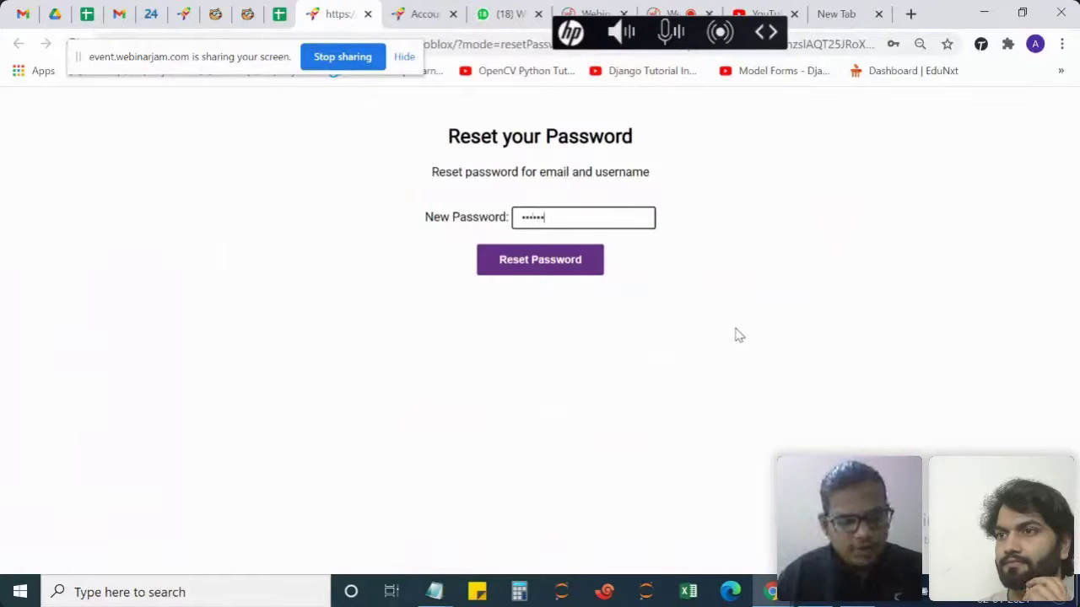
left_click(573, 264)
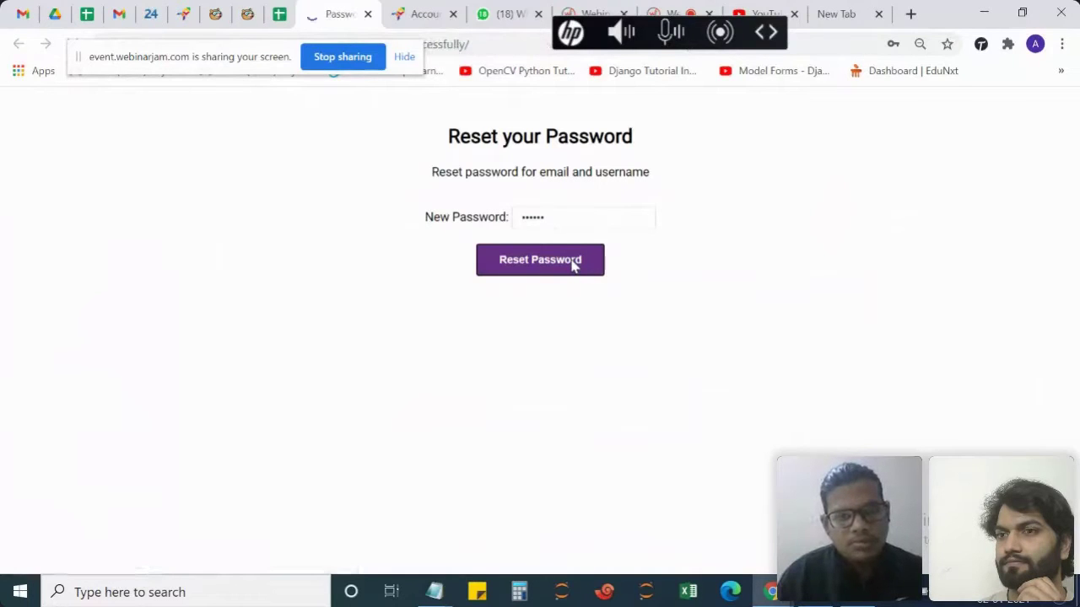
left_click(573, 265)
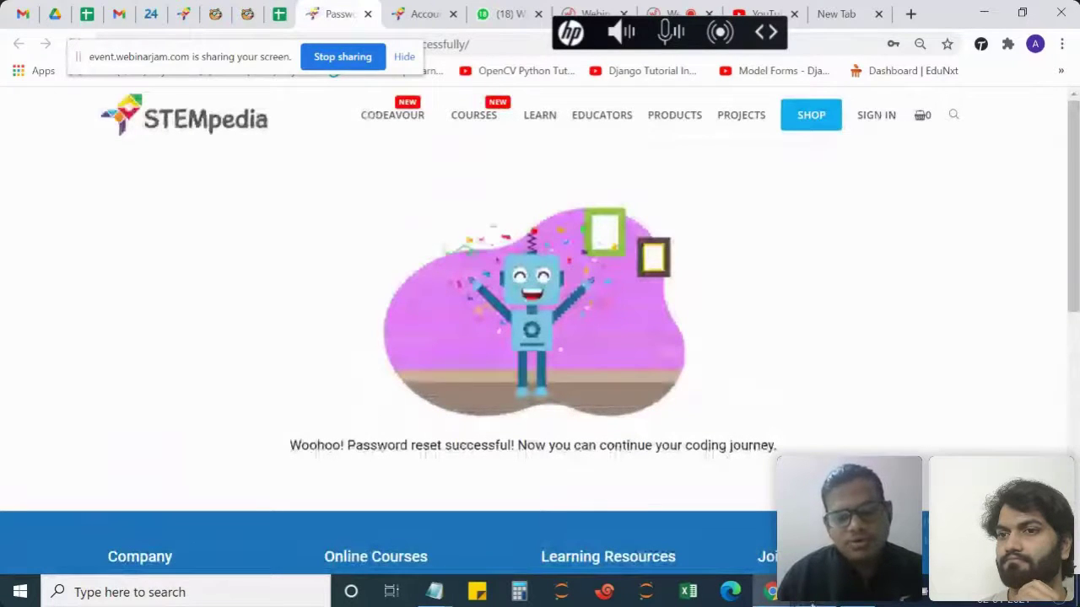
left_click(812, 600)
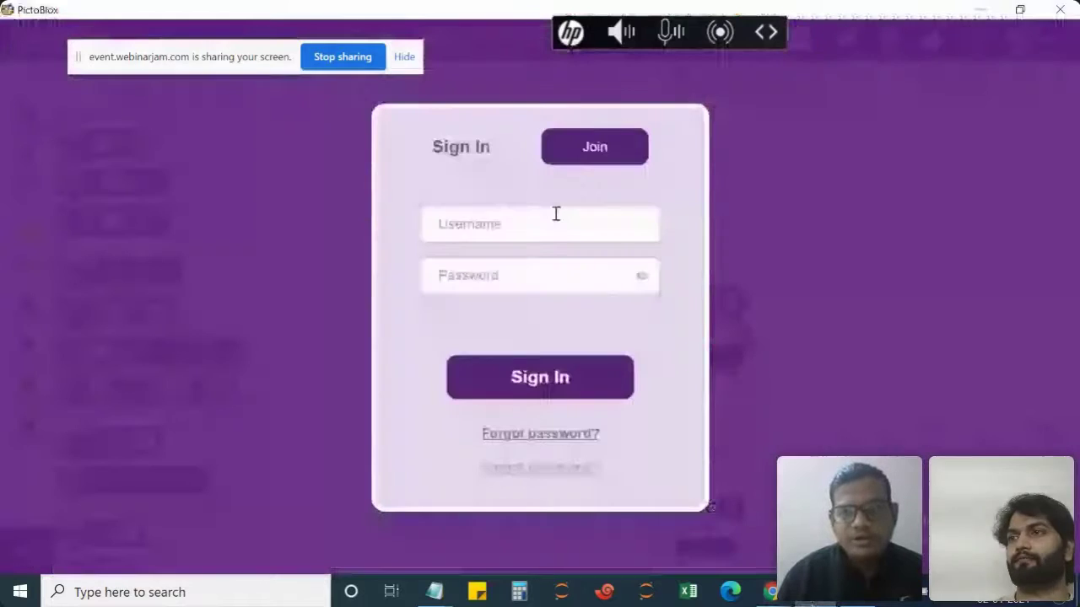
Sign in with the account username and password, then stop the desktop screen share.
left_click(554, 212)
type("ayush")
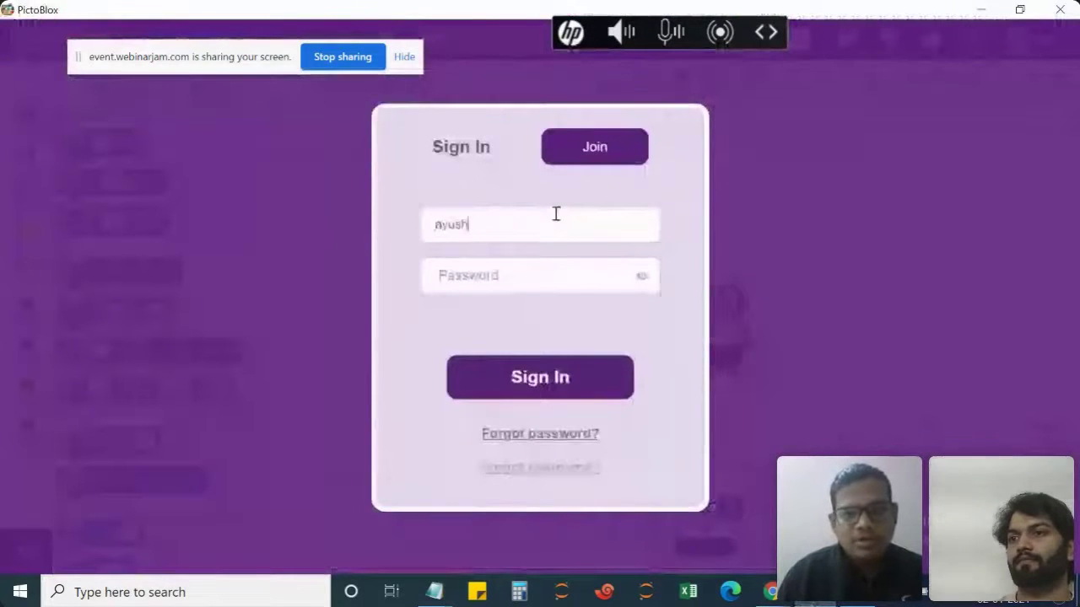
type("_ayush")
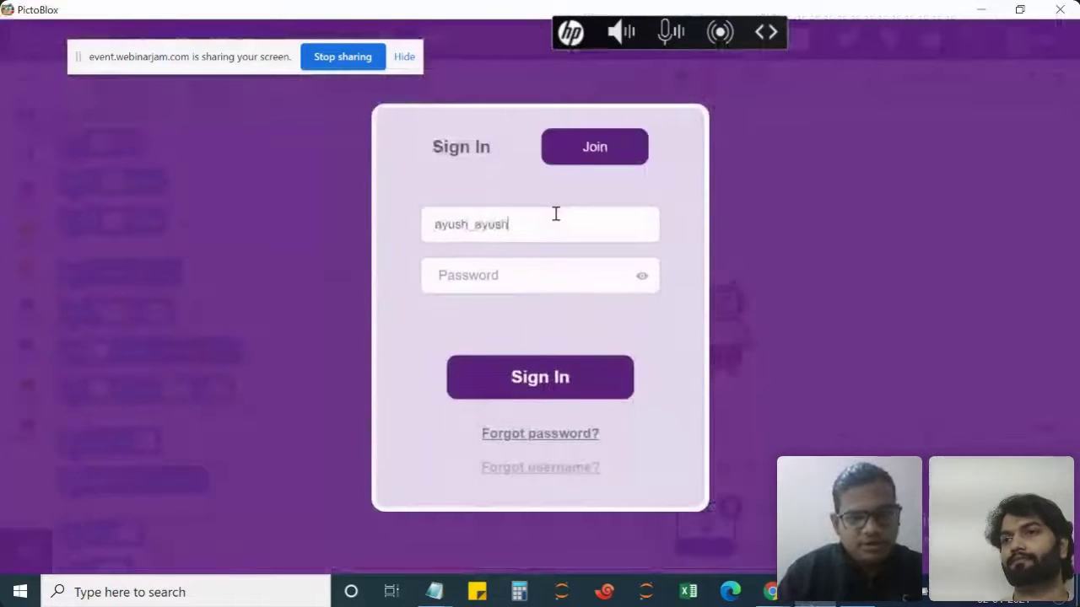
left_click(508, 268)
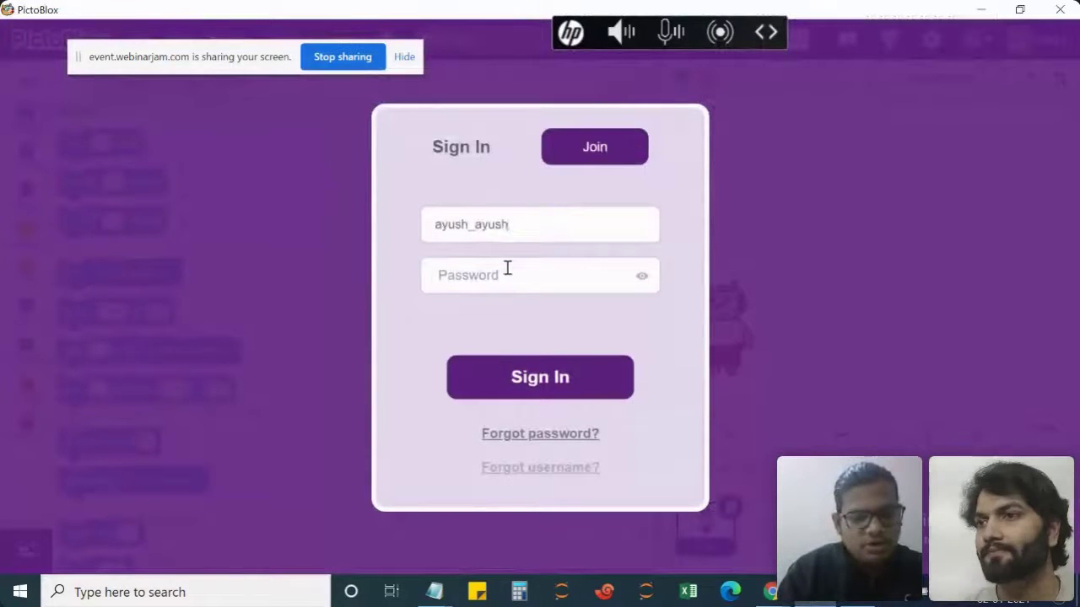
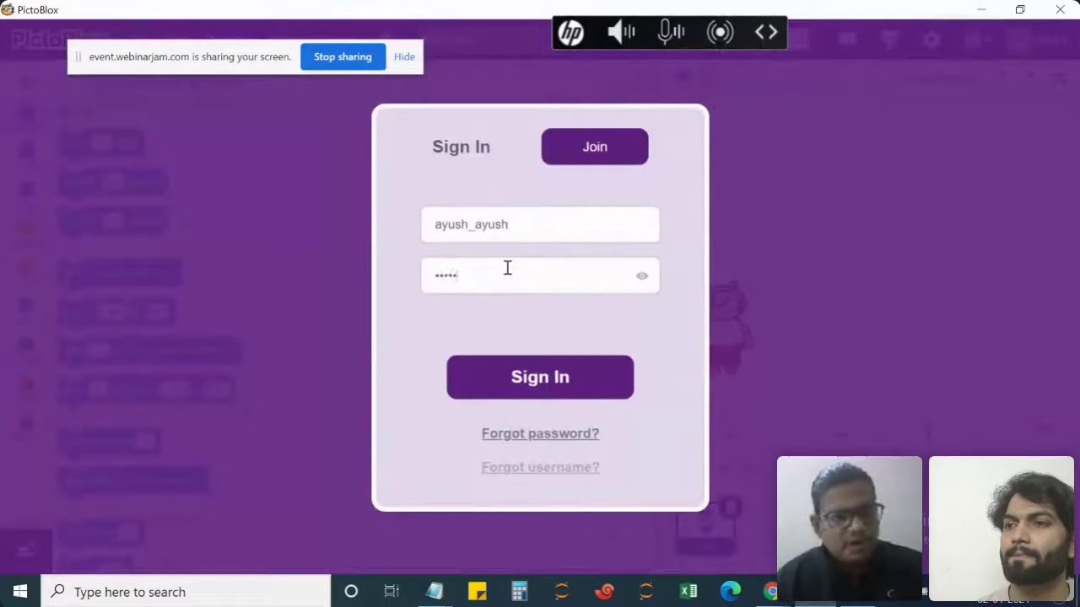
left_click(507, 369)
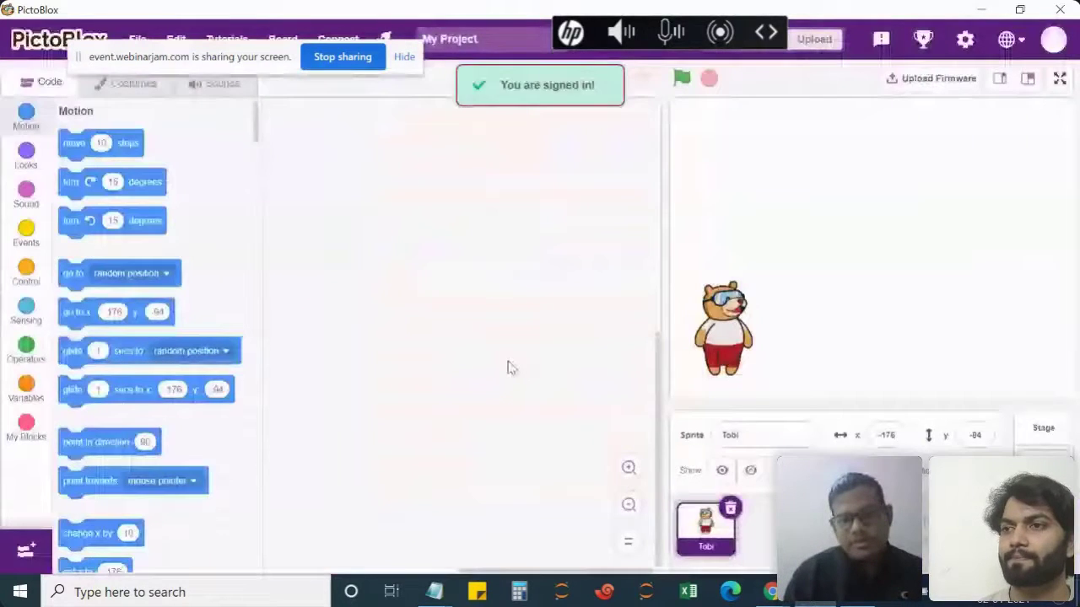
left_click_drag(205, 61, 440, 463)
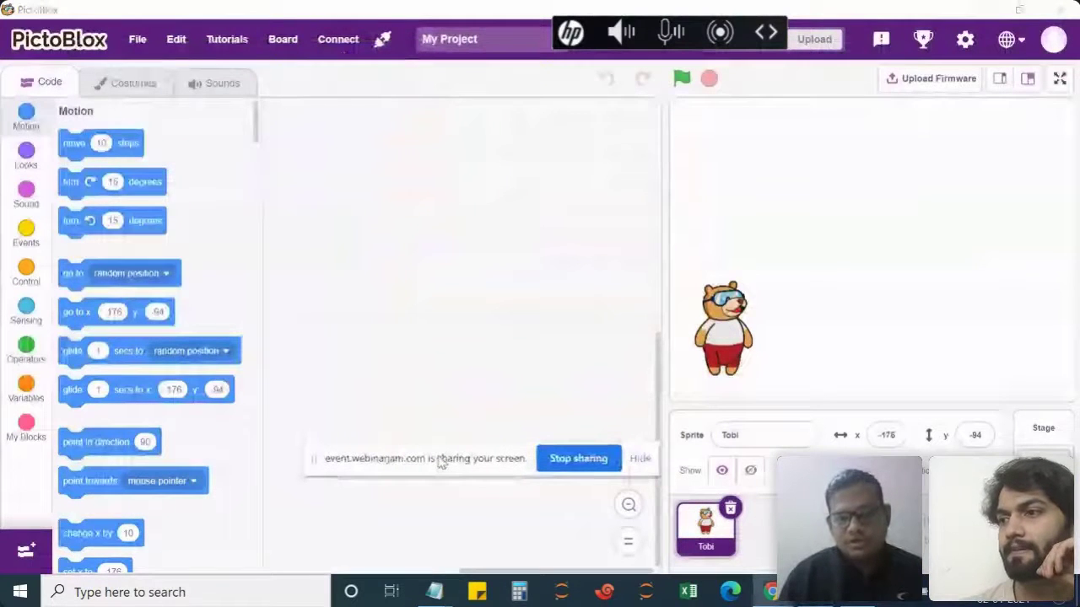
left_click(579, 458)
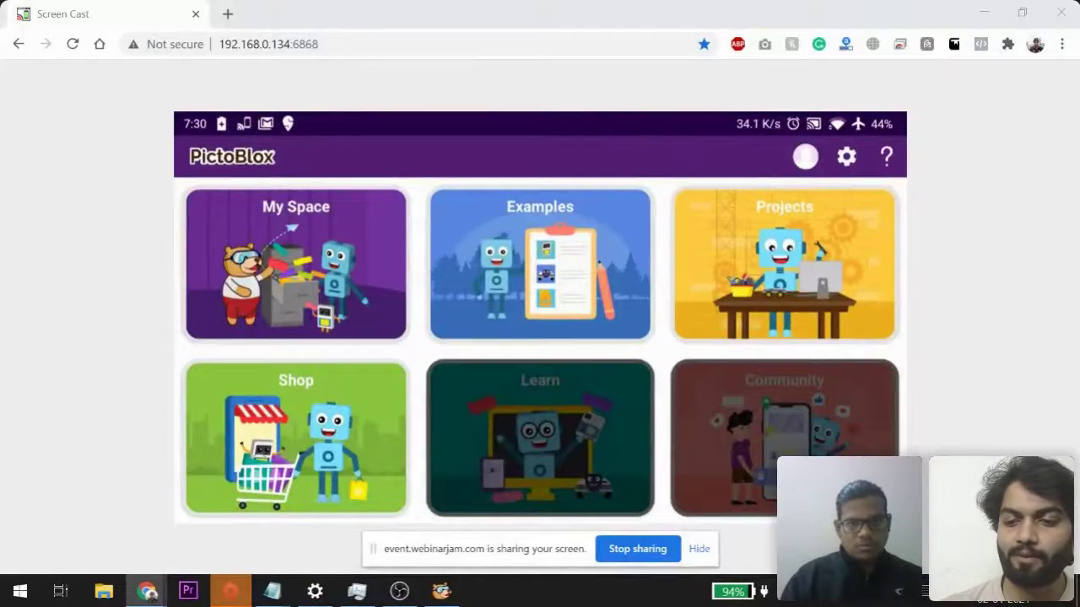
left_click(806, 156)
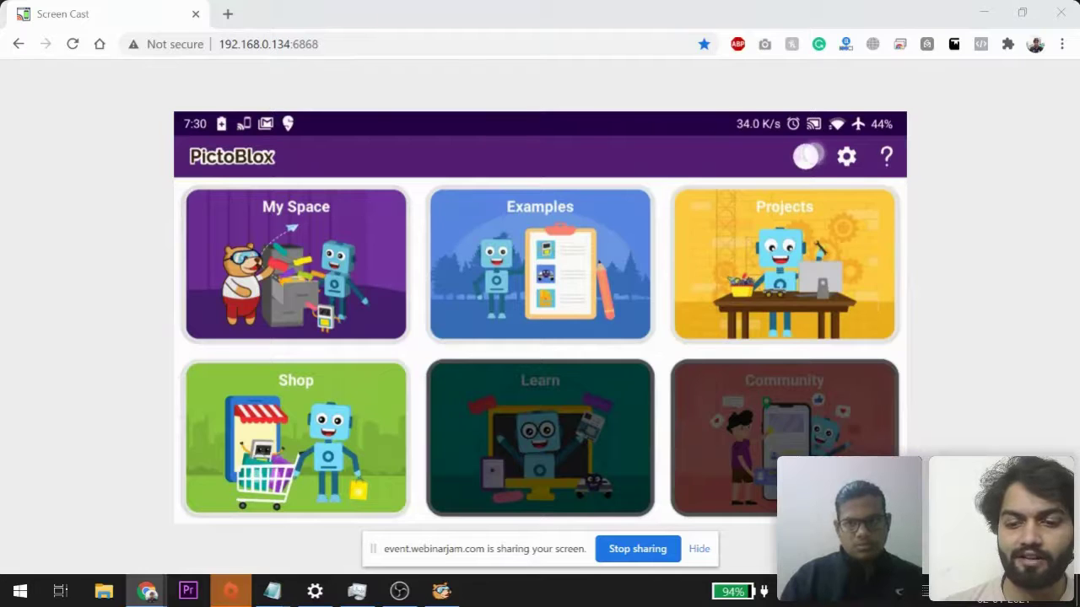
left_click(189, 147)
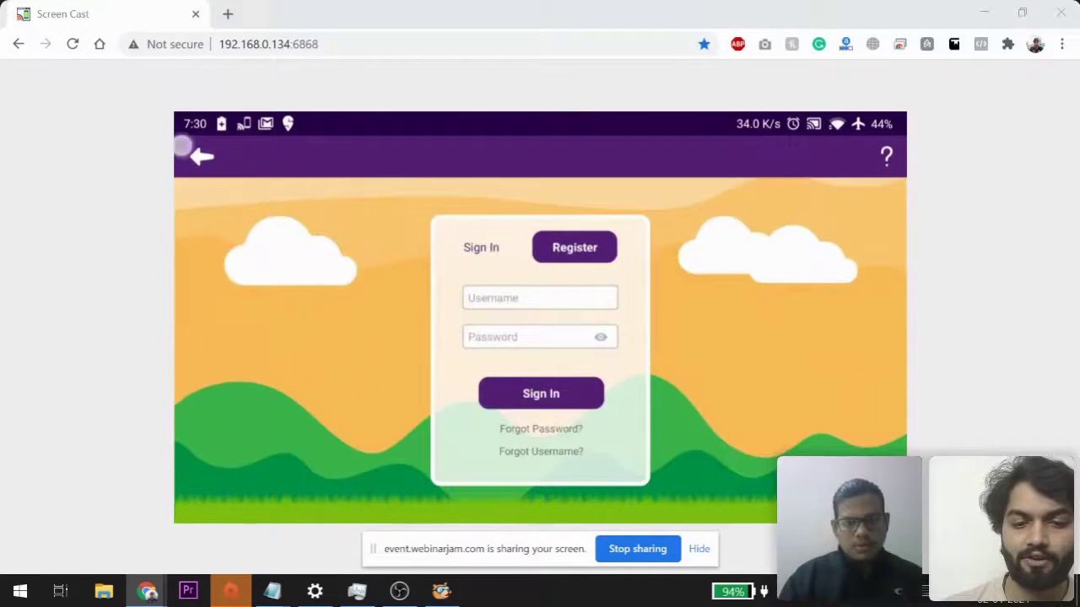
left_click(806, 155)
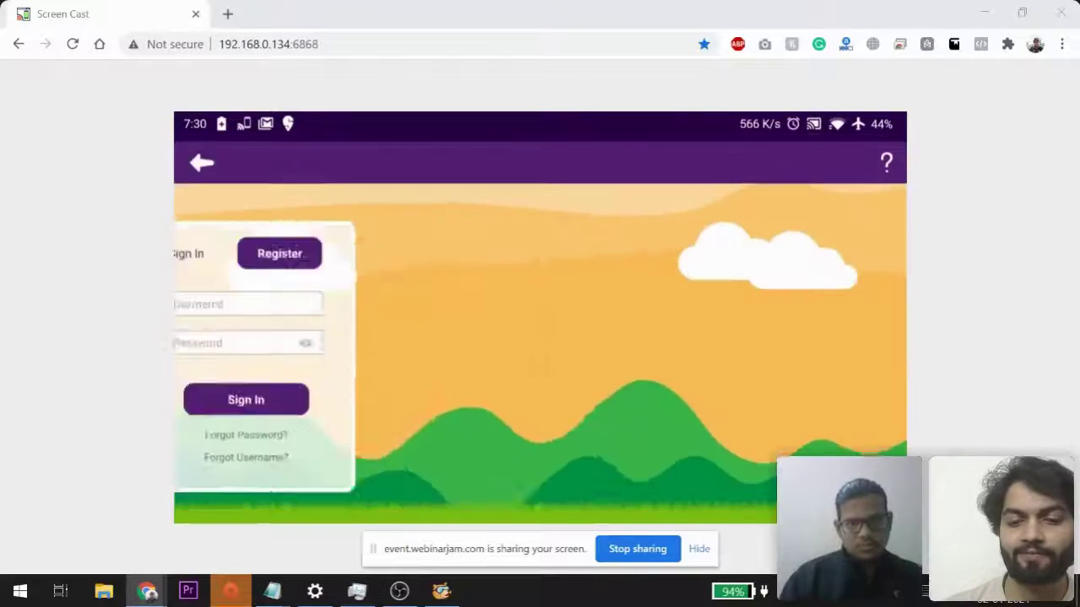
left_click(203, 161)
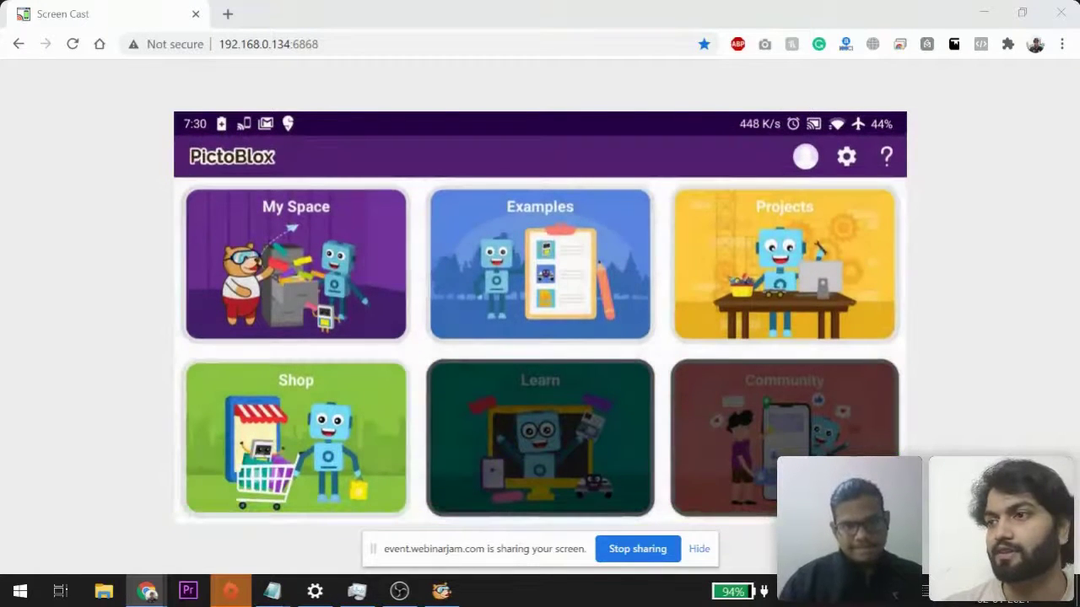
left_click(766, 159)
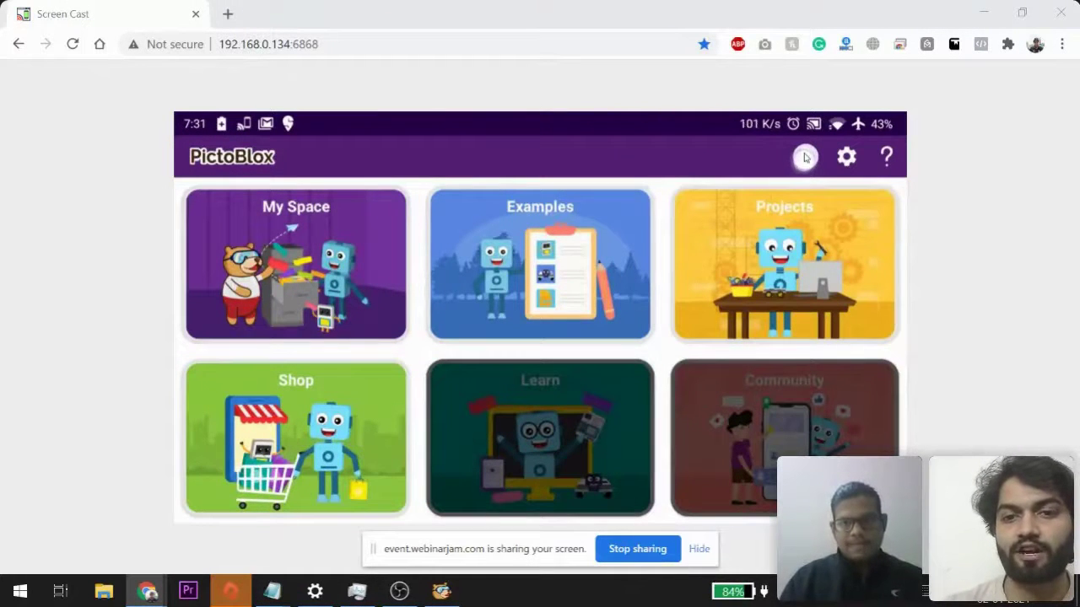
Open the profile icon's sign-in and registration page in the Android app.
left_click(805, 158)
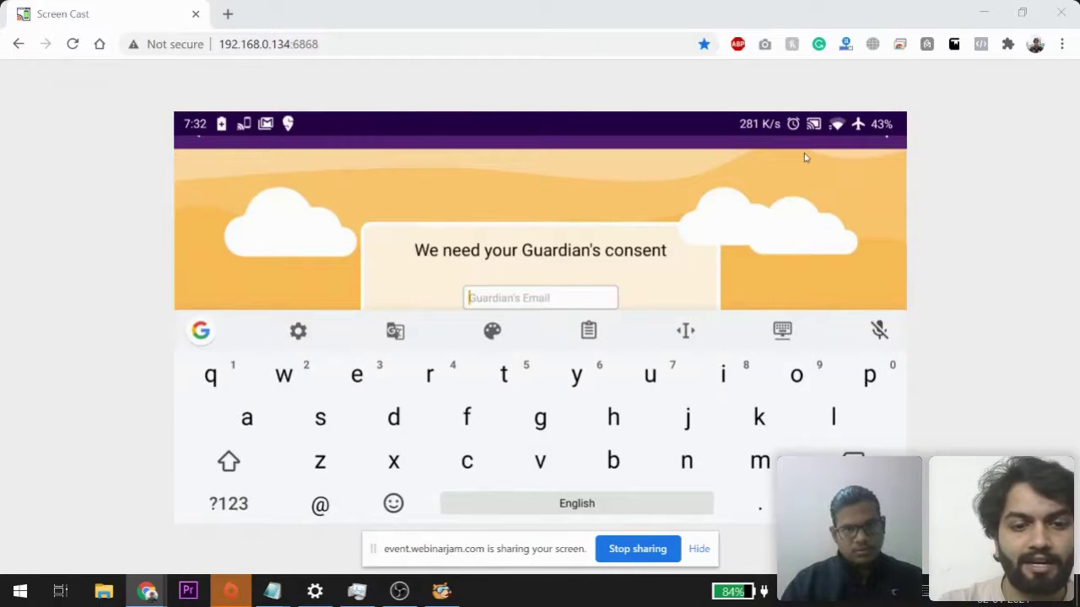
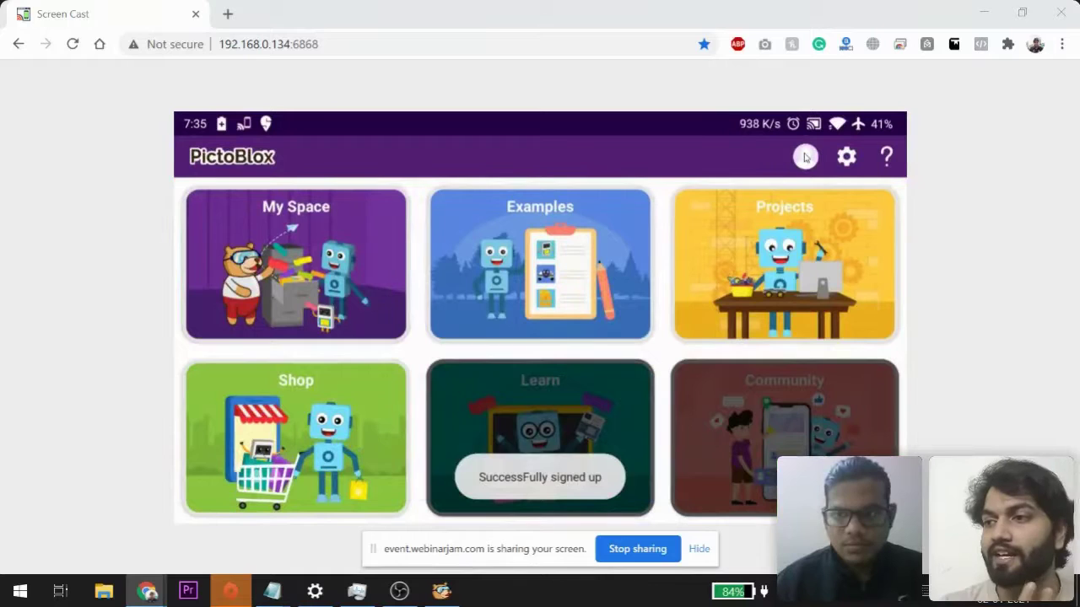
Type the new account password into the Password field.
left_click(804, 157)
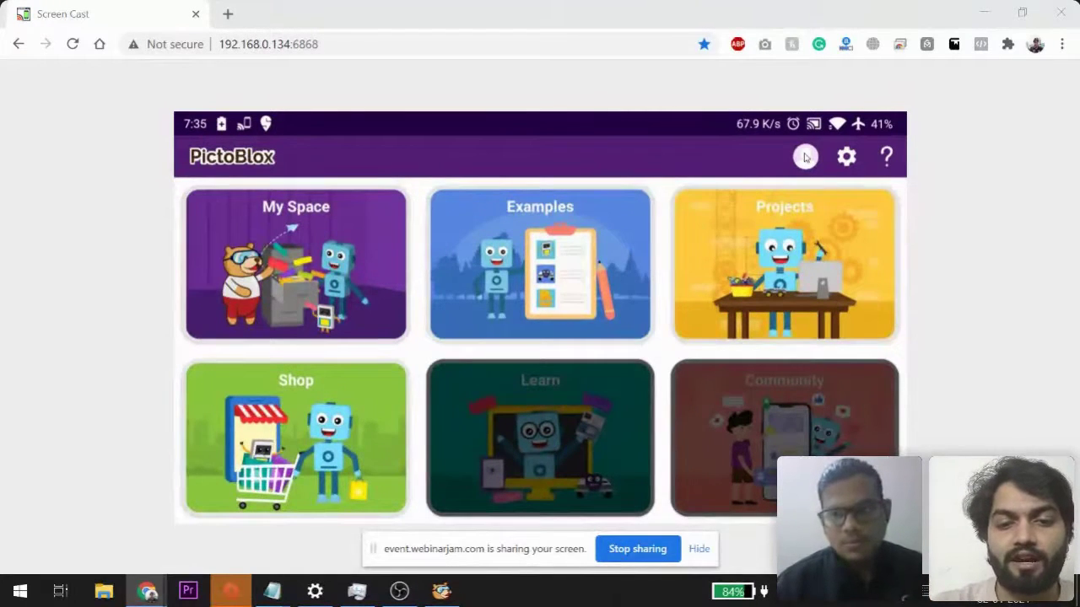
From the account icon, open Sign In, enter the account username and move to Password.
left_click(806, 158)
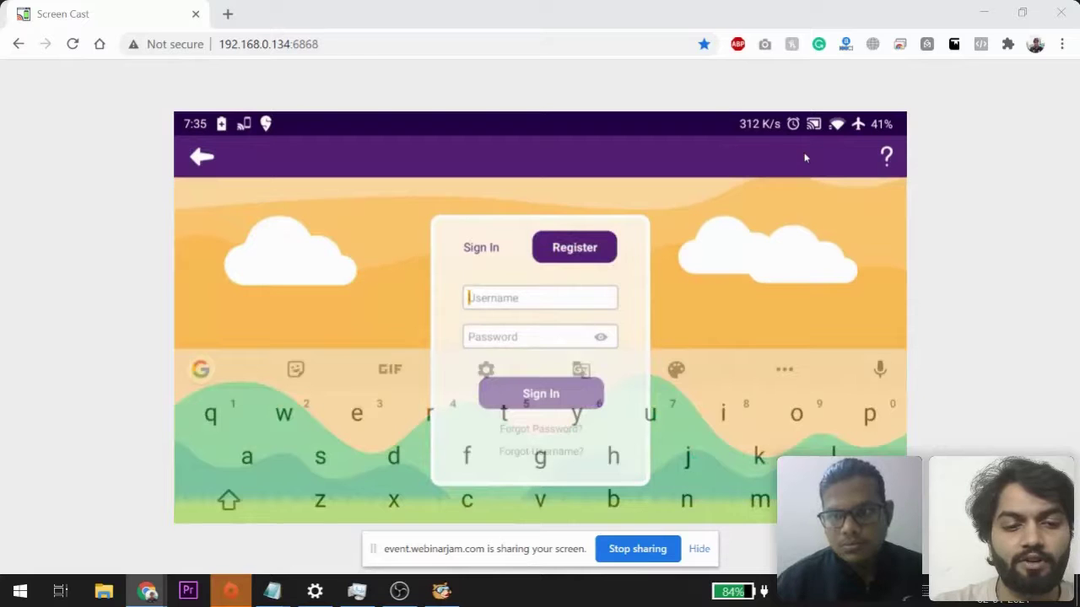
type("pankaj121")
key("Tab")
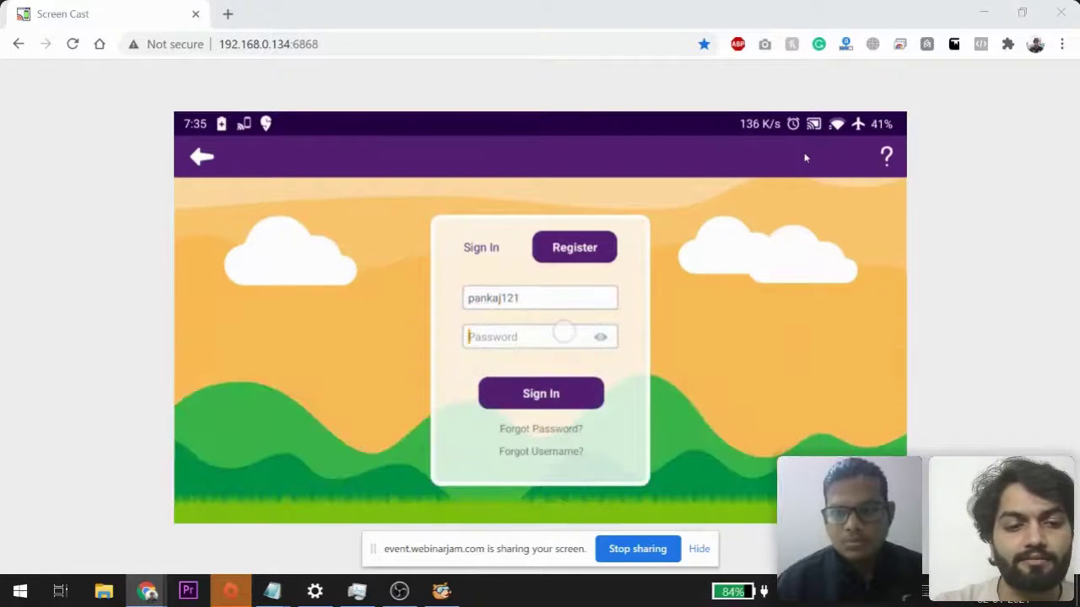